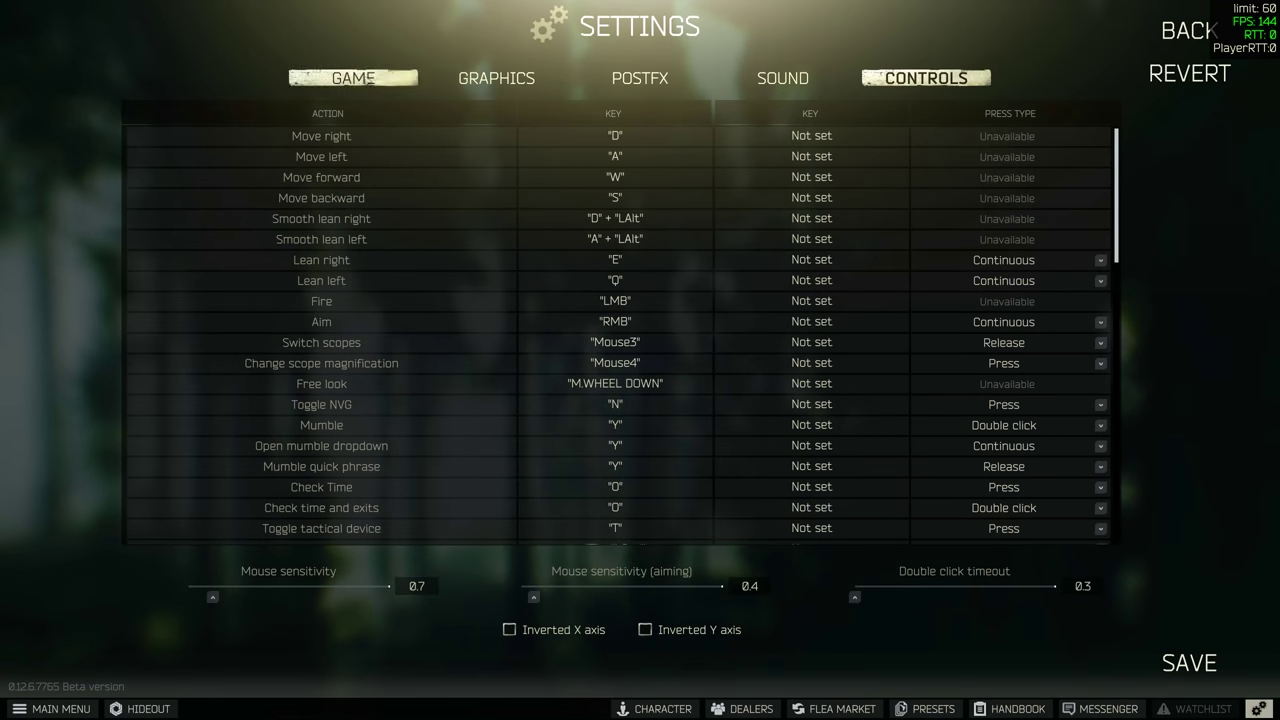
Review the game settings, and check the texture quality options in the graphics settings.
left_click(363, 78)
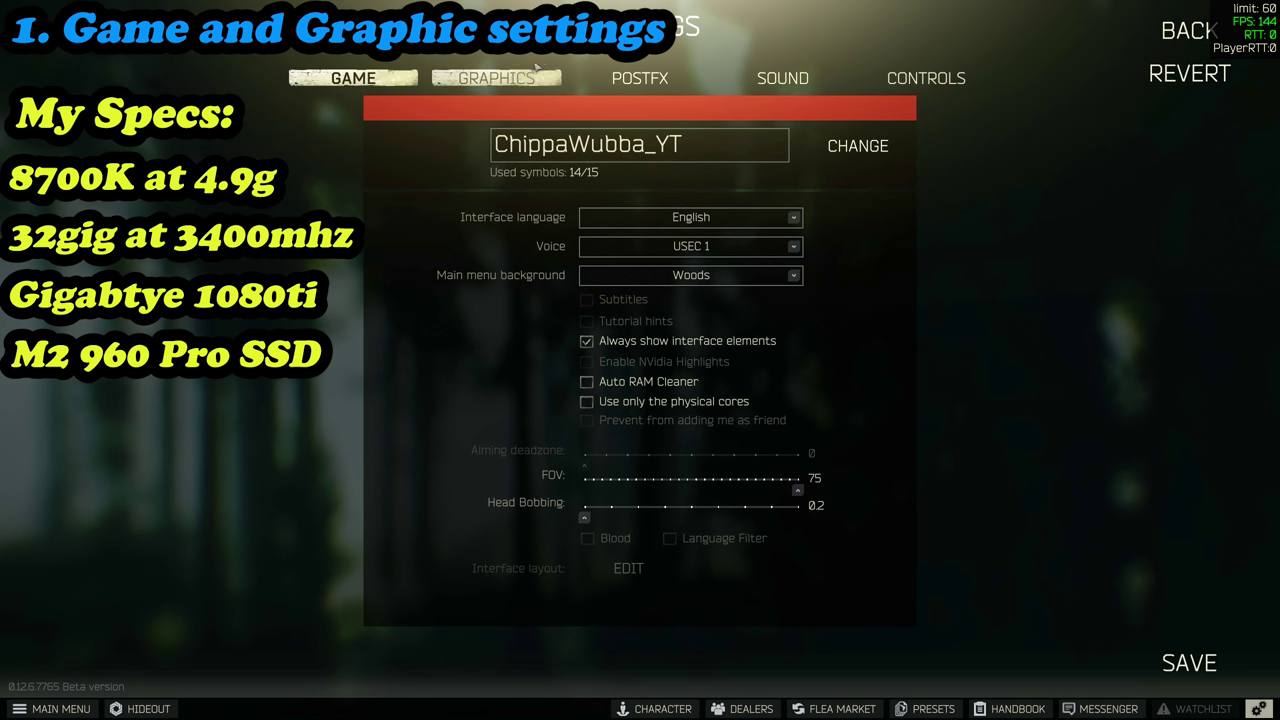
left_click(500, 80)
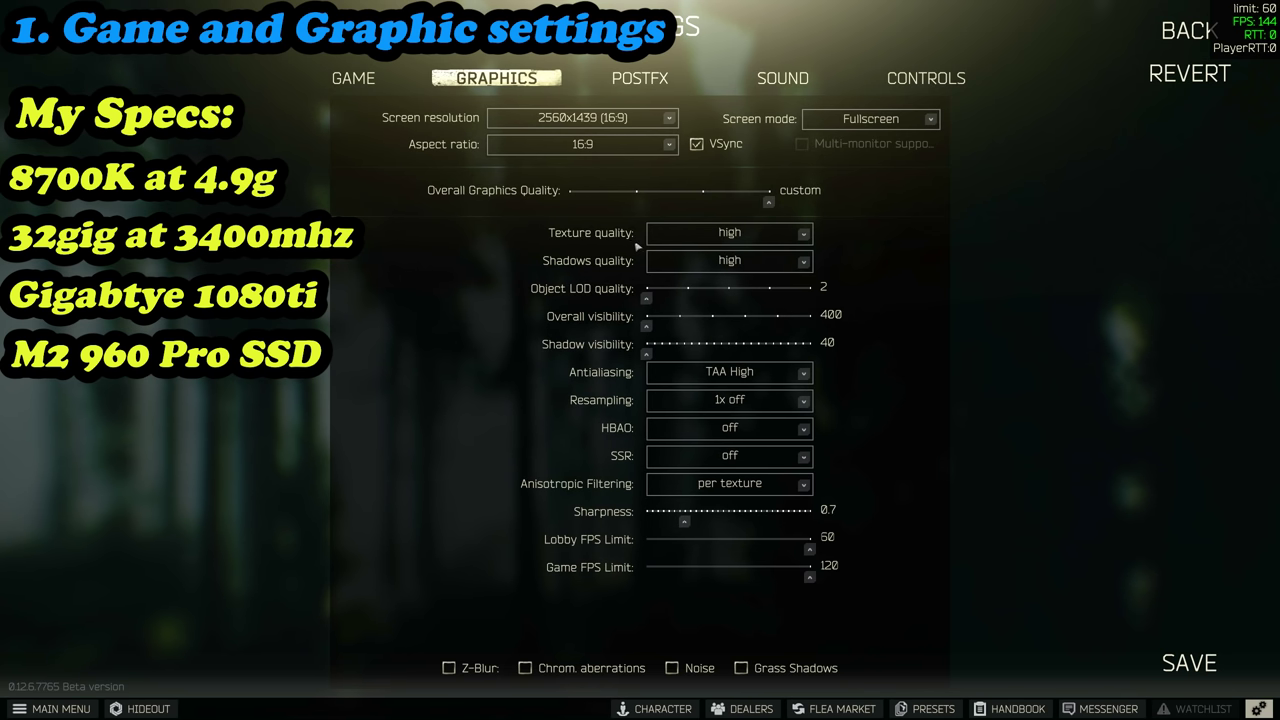
left_click(805, 236)
Set shadows quality to low, and restore it to high.
left_click(761, 268)
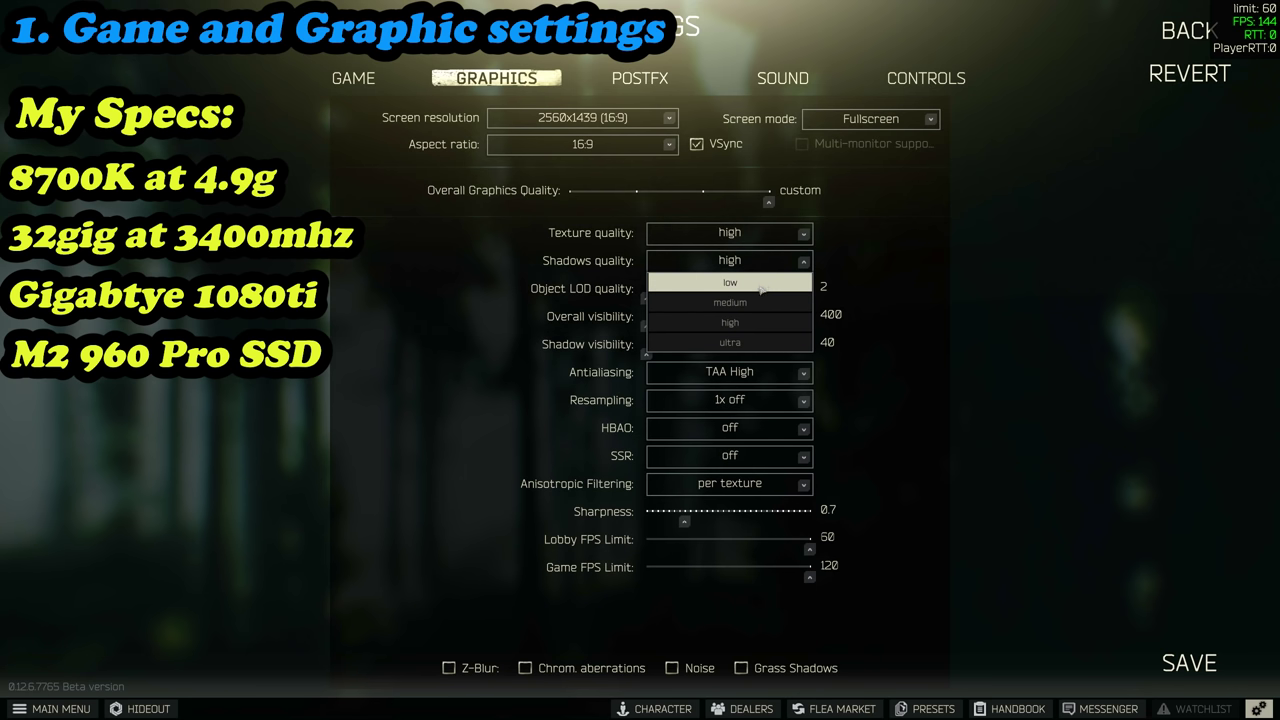
left_click(763, 284)
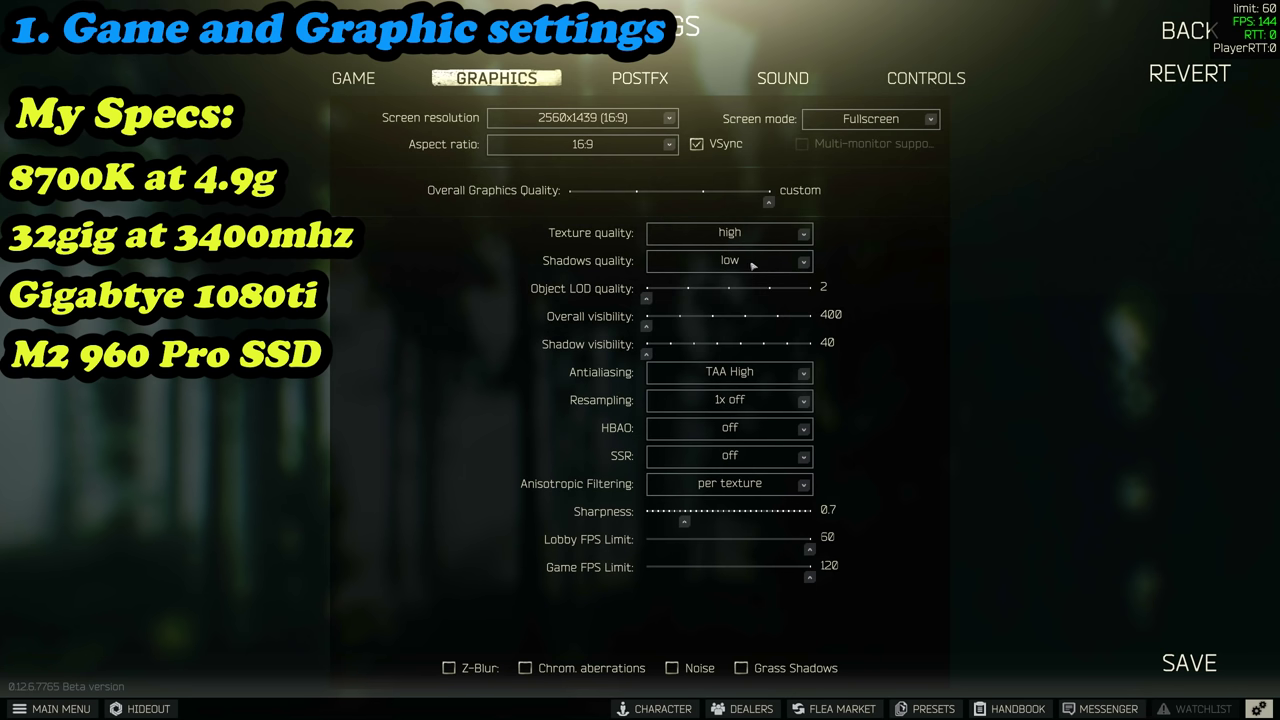
left_click(753, 265)
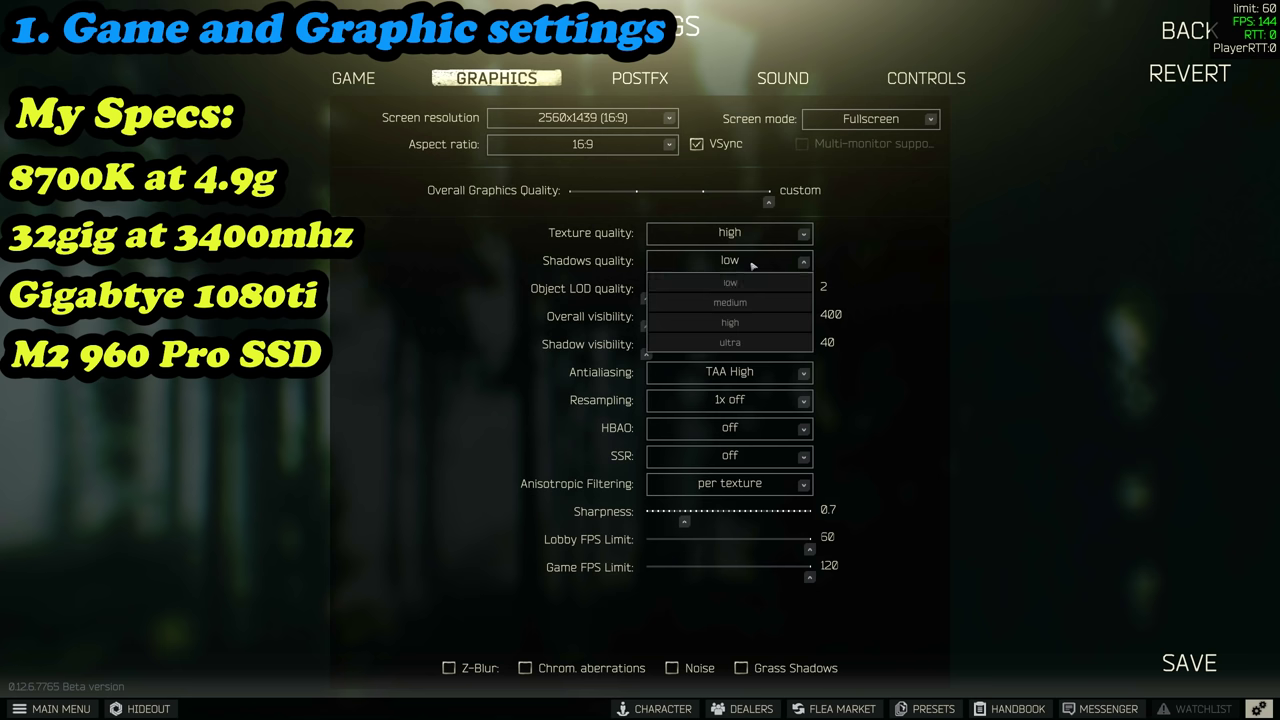
left_click(750, 322)
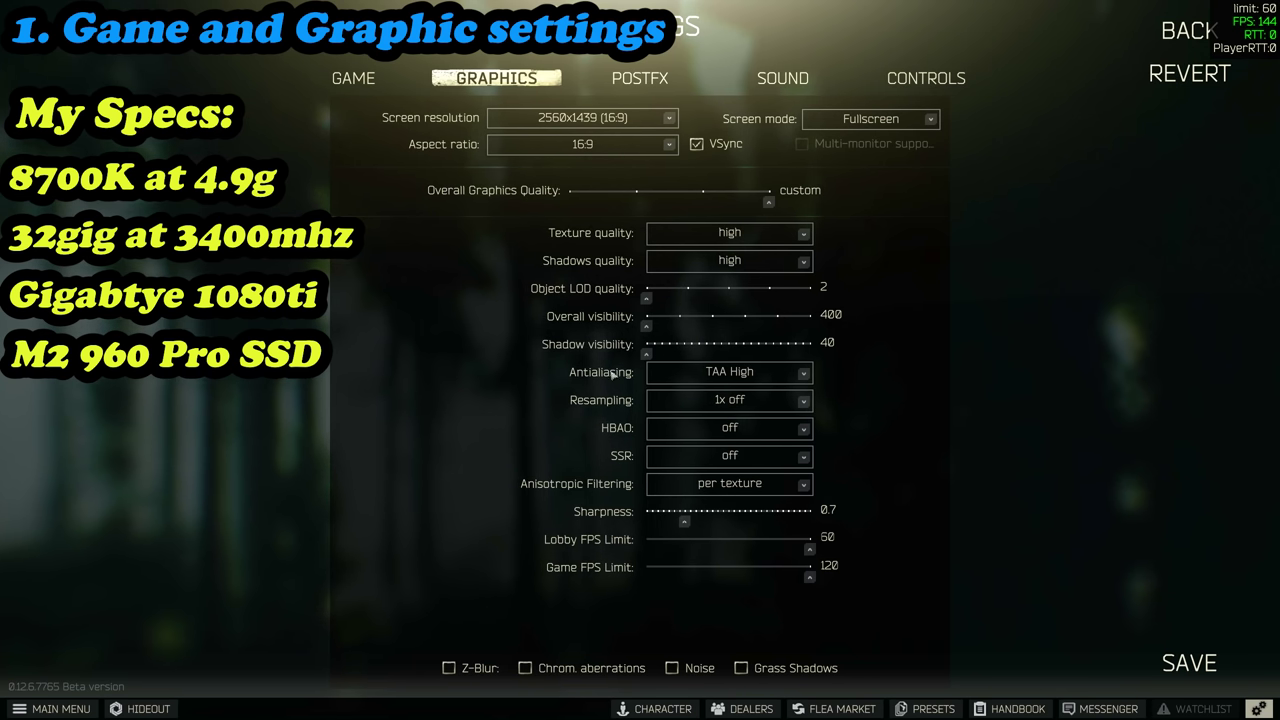
Choose TAA High for antialiasing and per texture for anisotropic filtering.
left_click(804, 372)
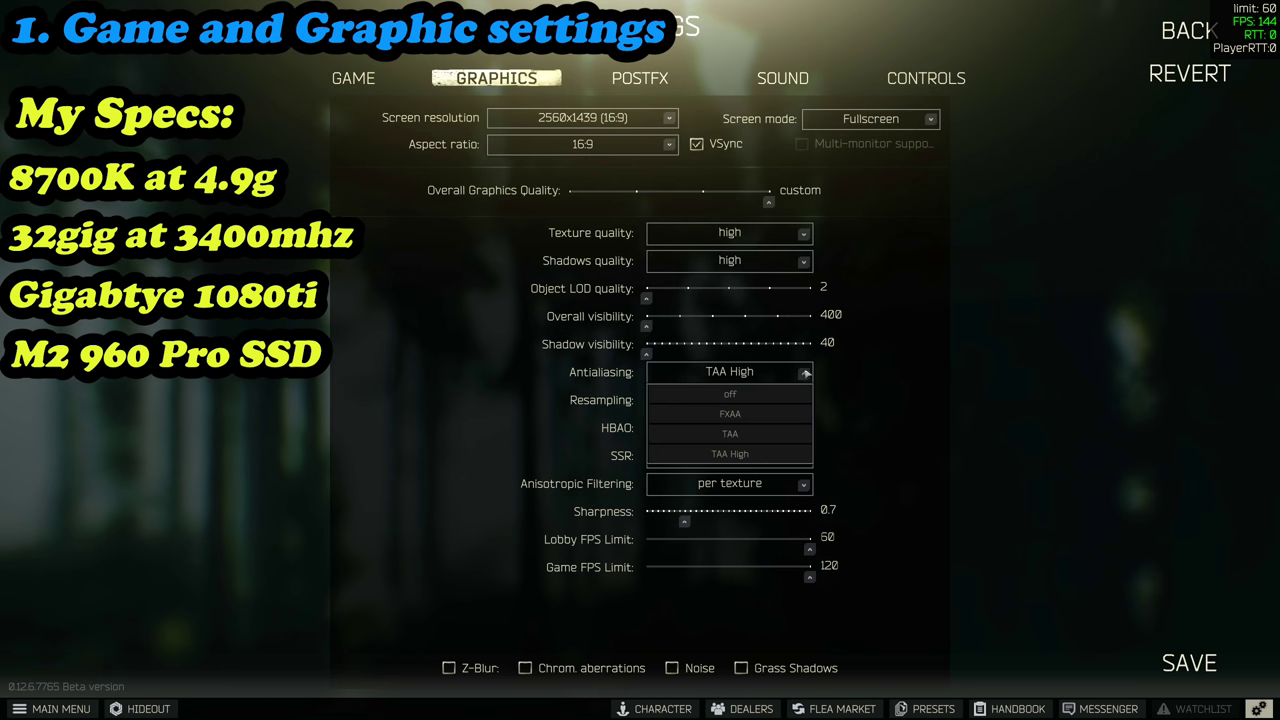
left_click(766, 461)
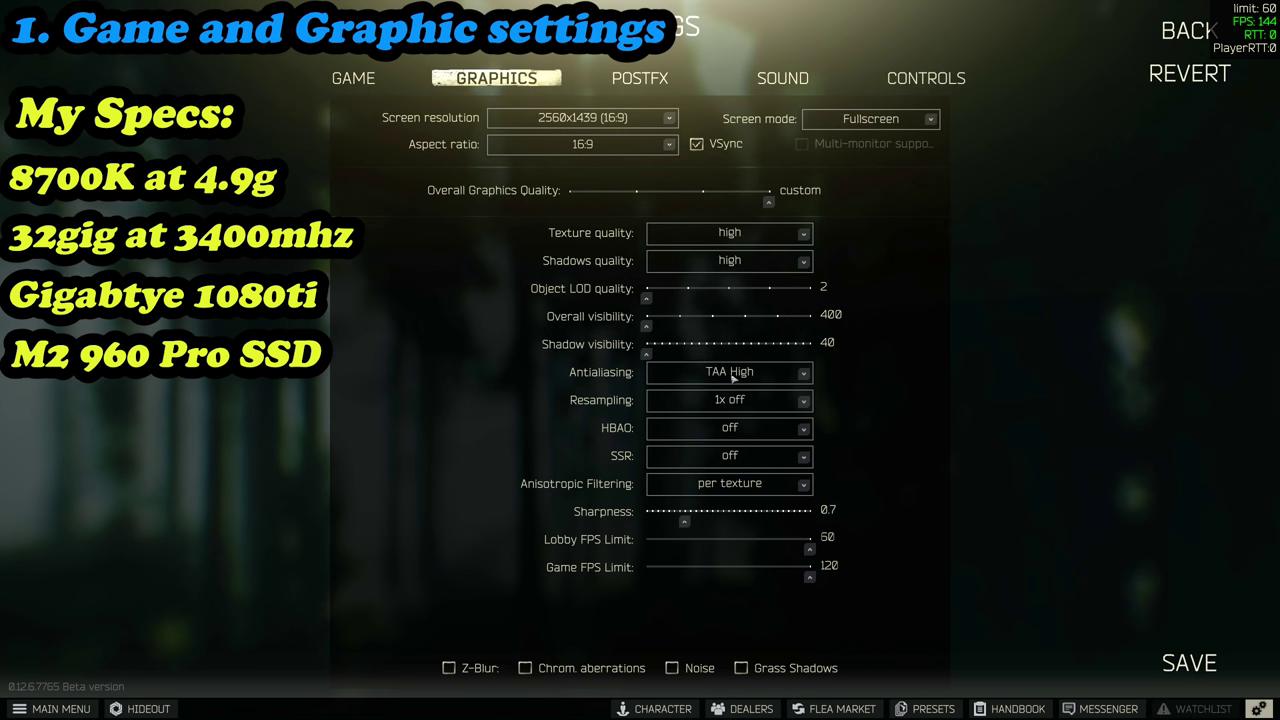
left_click(747, 484)
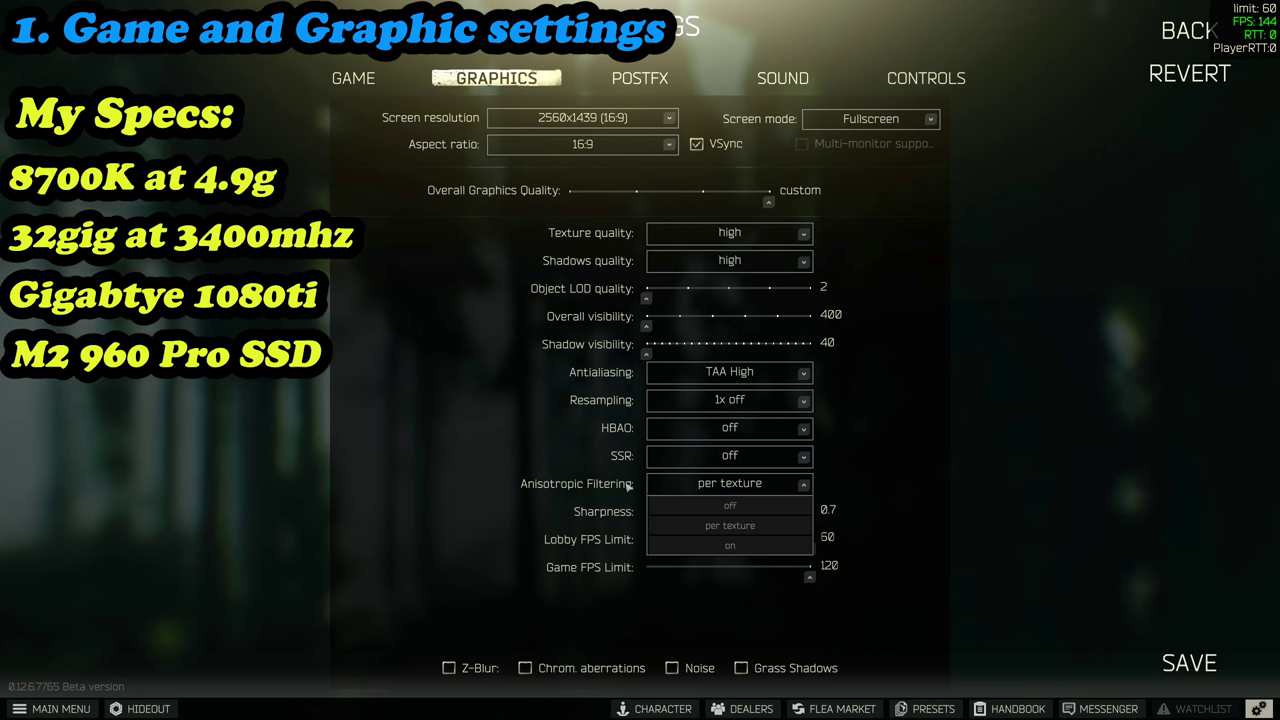
left_click(740, 525)
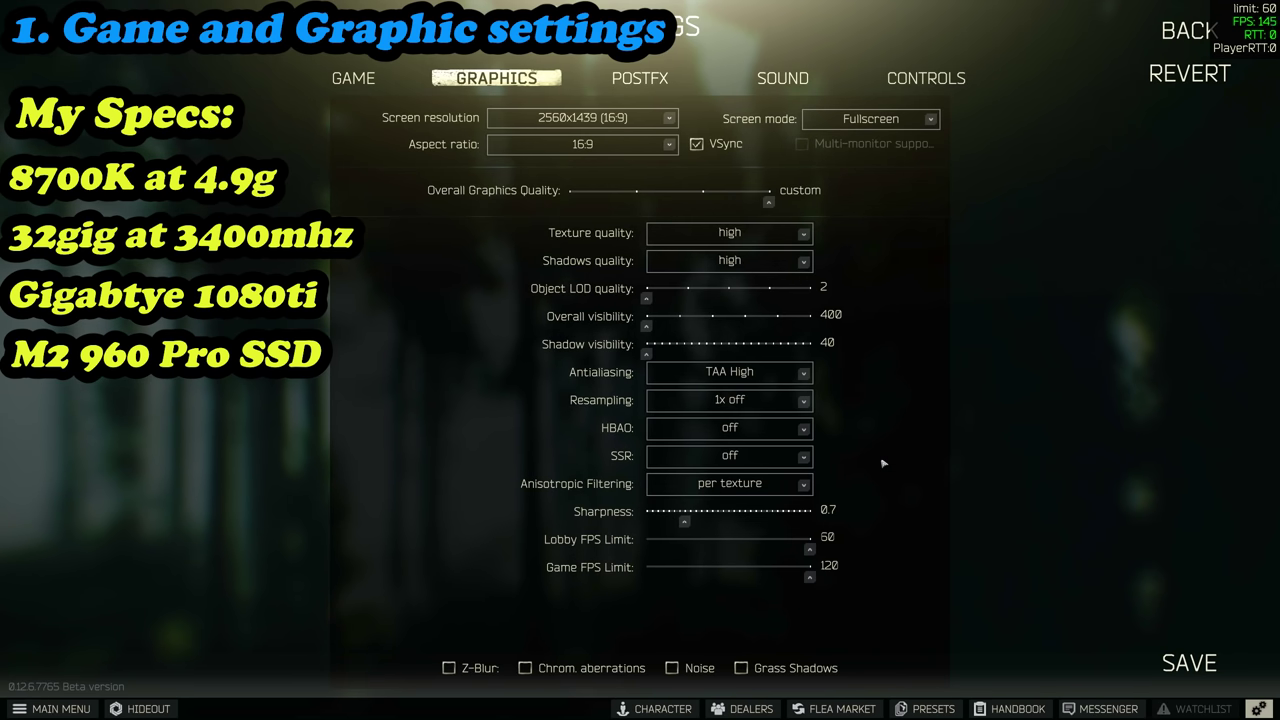
Try antialiasing at TAA combined with anisotropic filtering switched on.
left_click(774, 380)
left_click(750, 420)
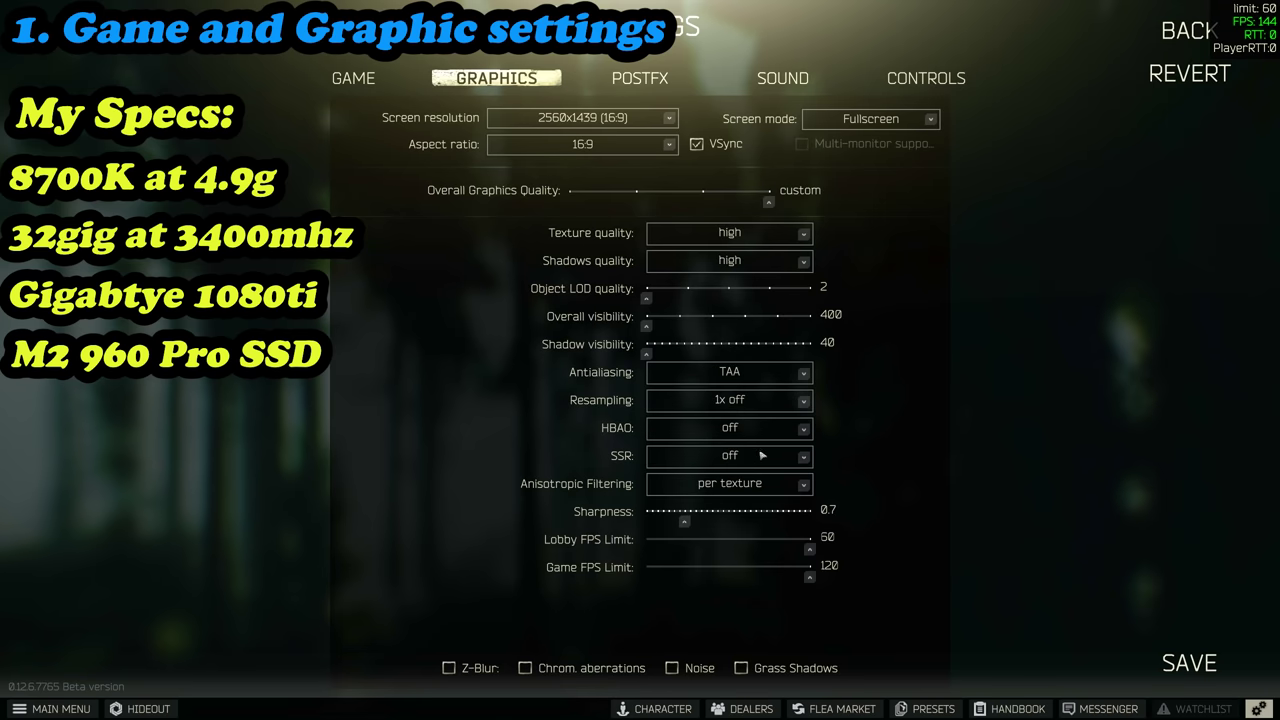
left_click(742, 483)
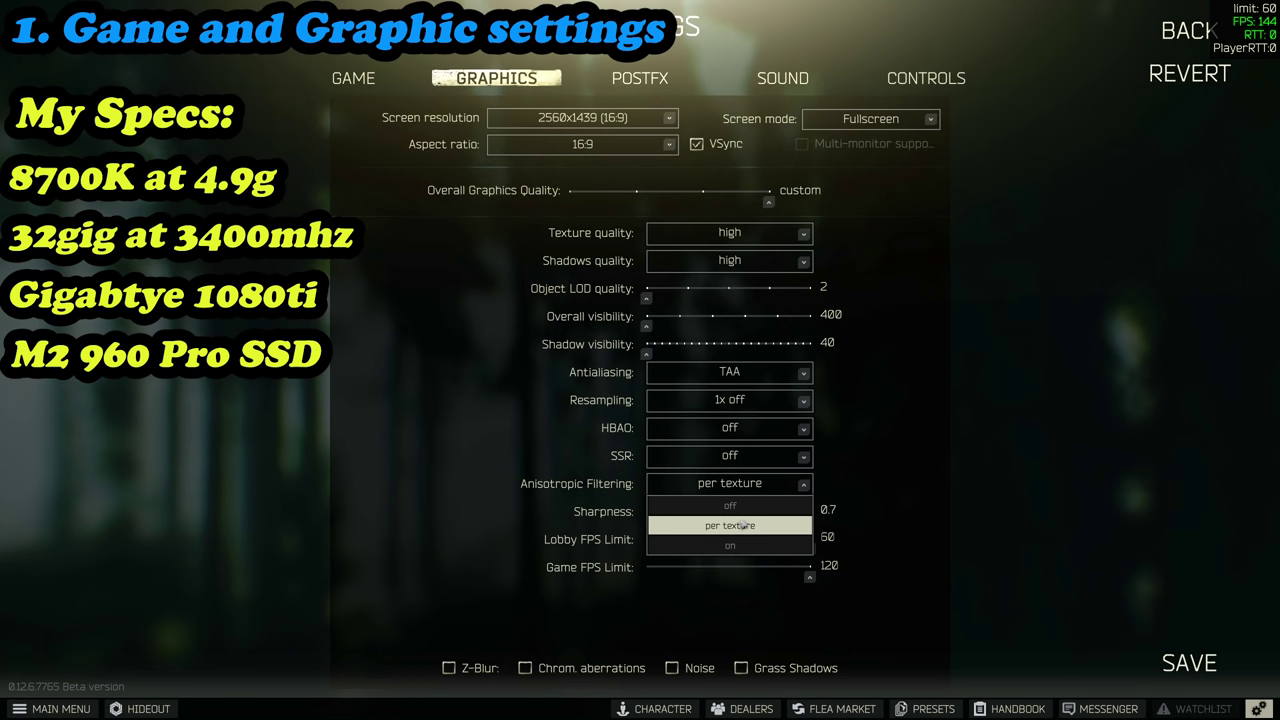
left_click(698, 536)
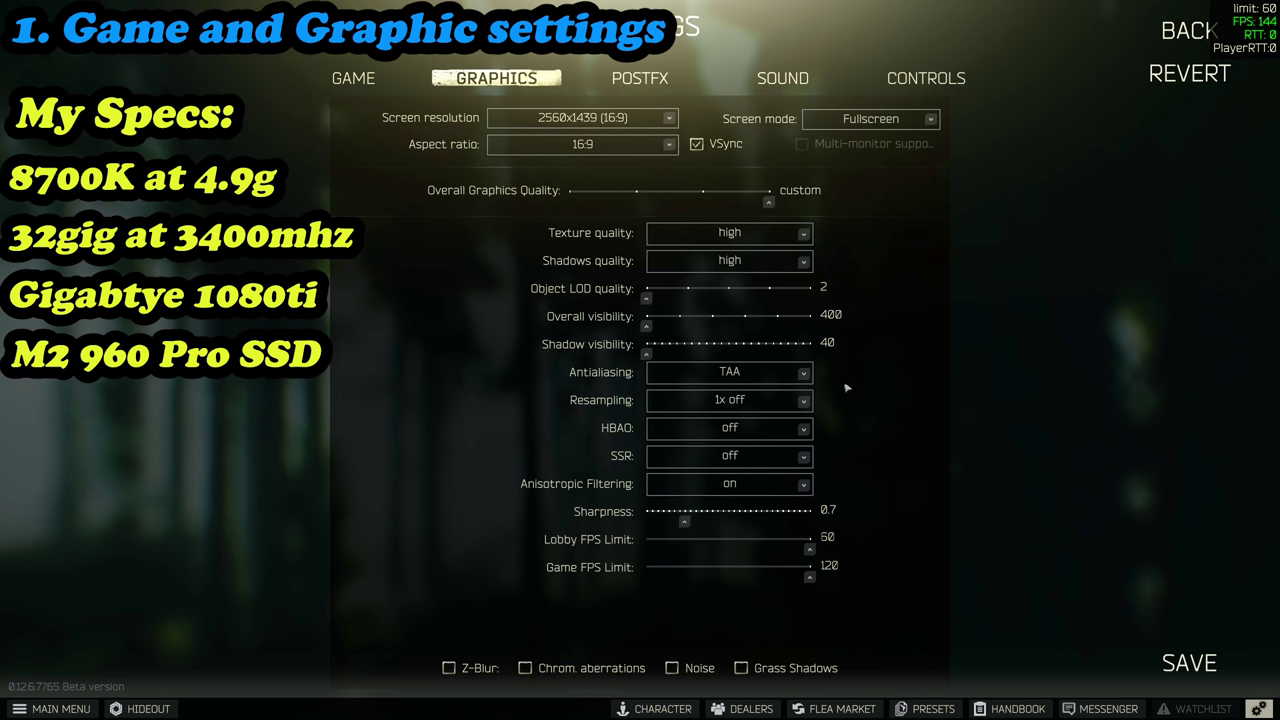
Set antialiasing back to TAA High and anisotropic filtering back to per texture.
left_click(742, 380)
left_click(775, 448)
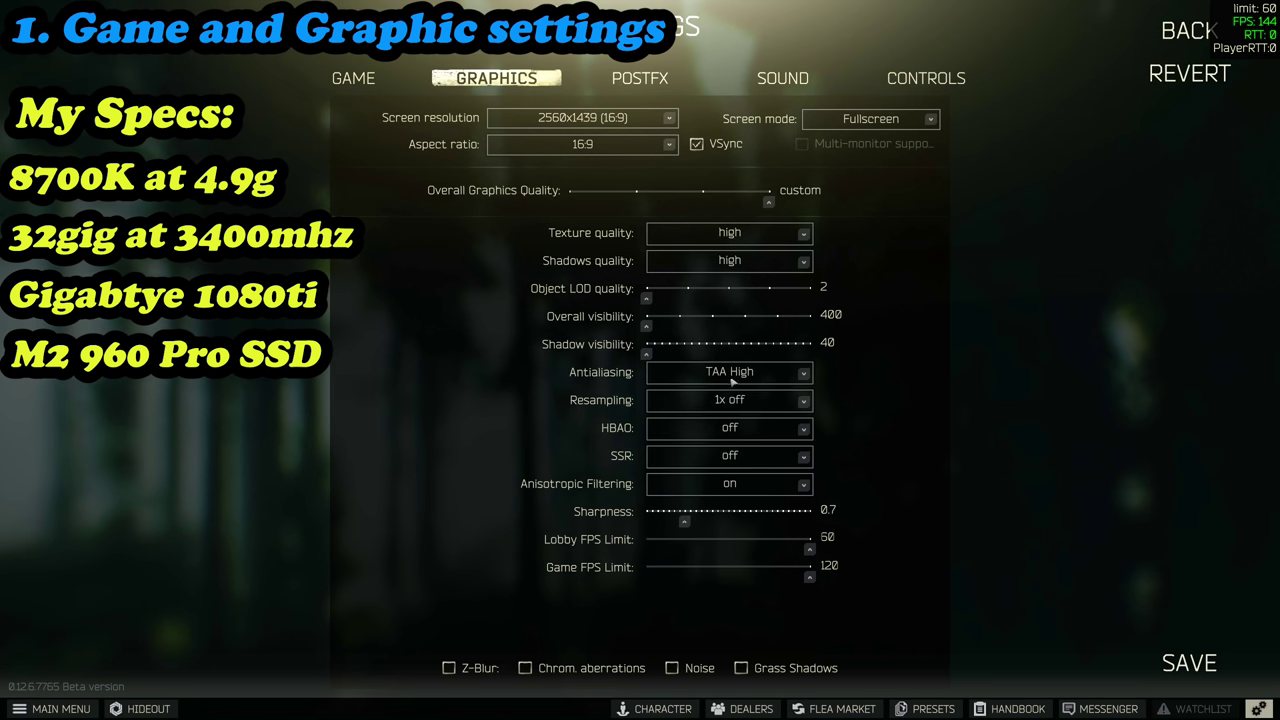
left_click(748, 483)
left_click(730, 525)
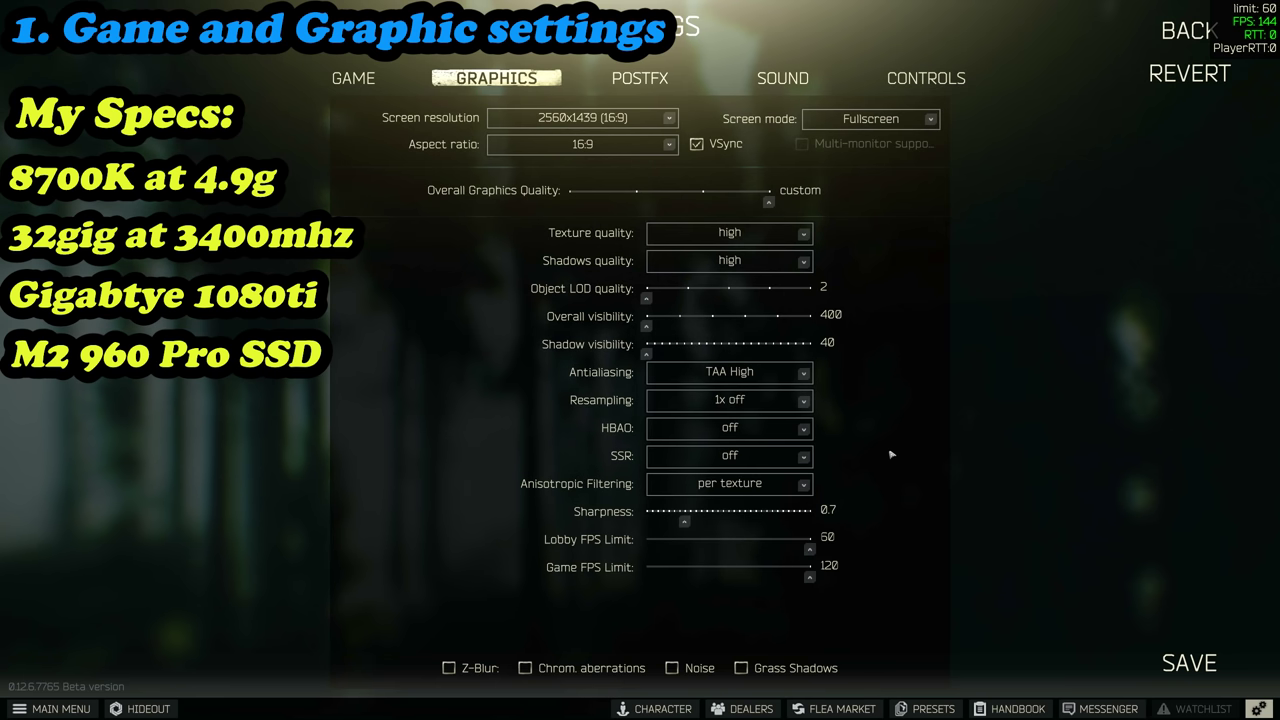
Look through the available antialiasing, anisotropic filtering and screen mode options without changing them.
left_click(744, 381)
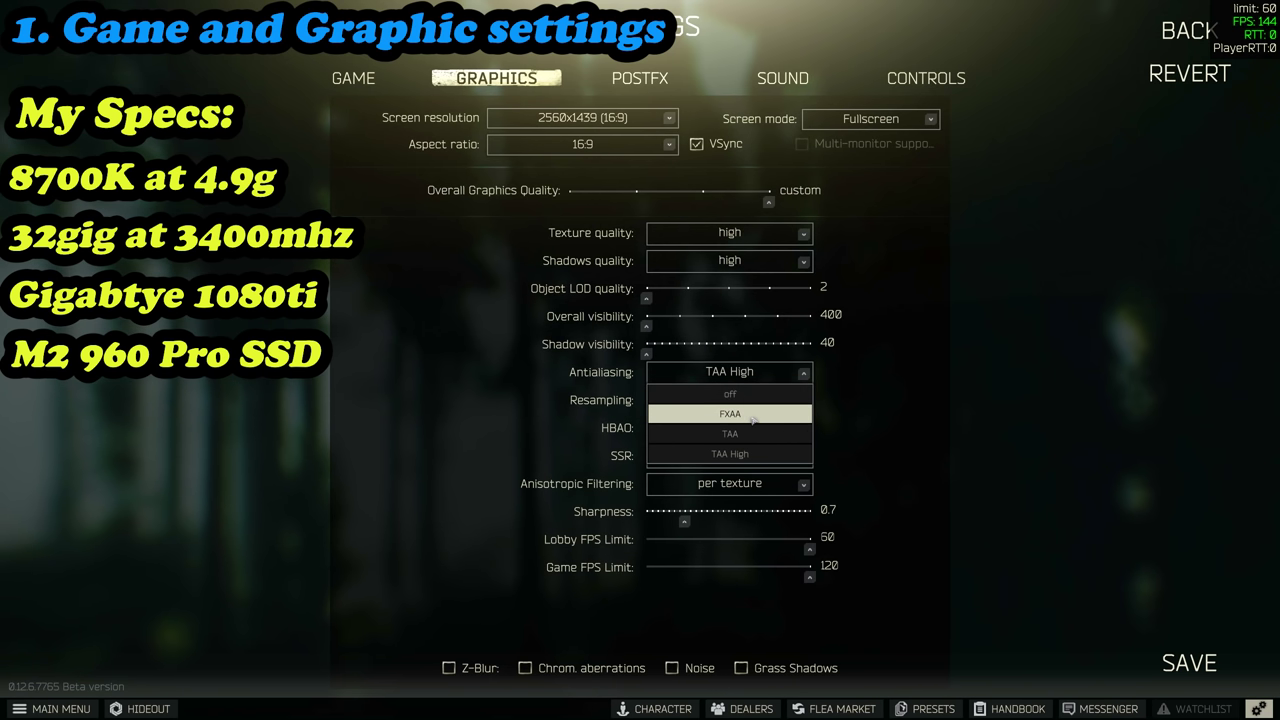
left_click(870, 415)
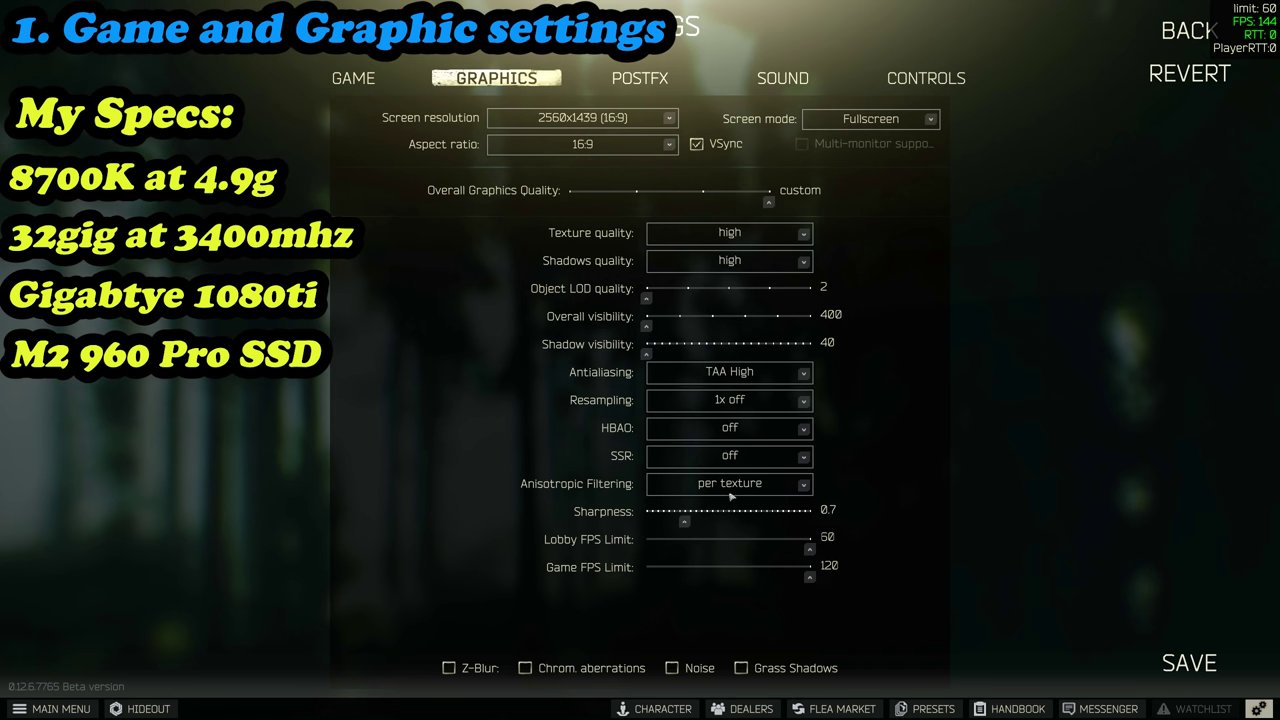
left_click(785, 491)
left_click(866, 480)
left_click(904, 122)
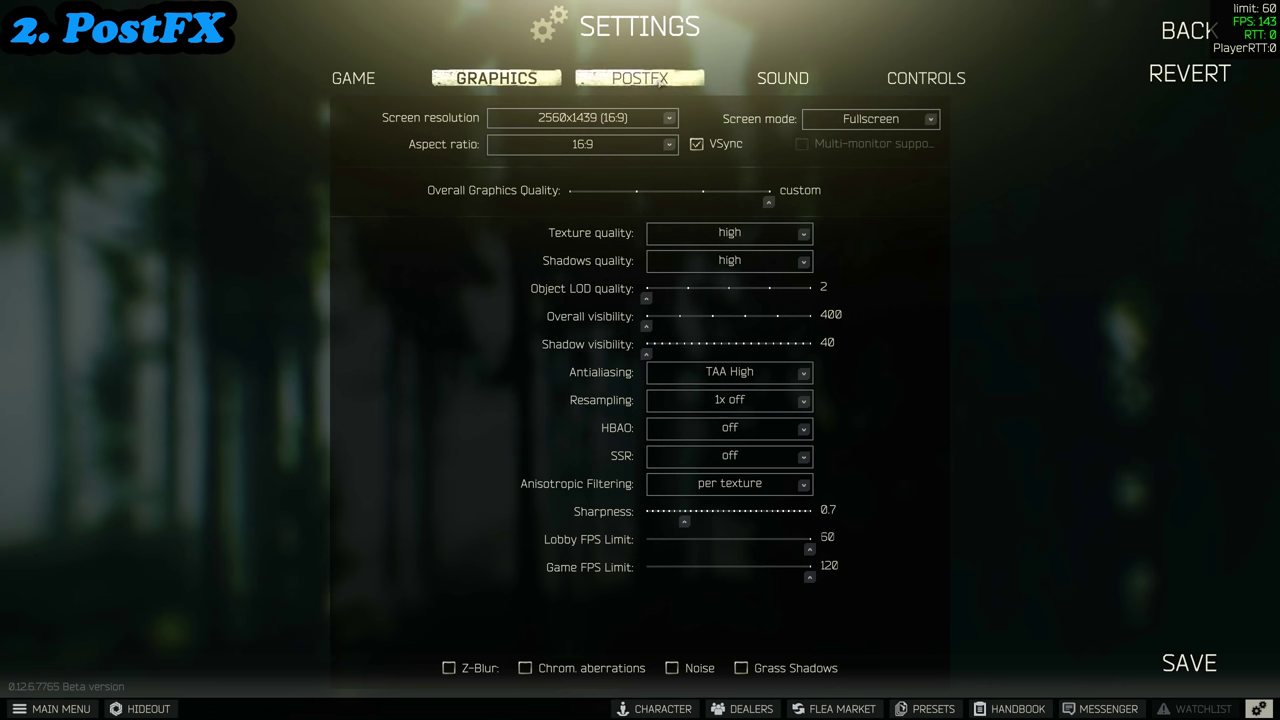
Enable PostFX in the PostFX settings and save the settings.
left_click(658, 80)
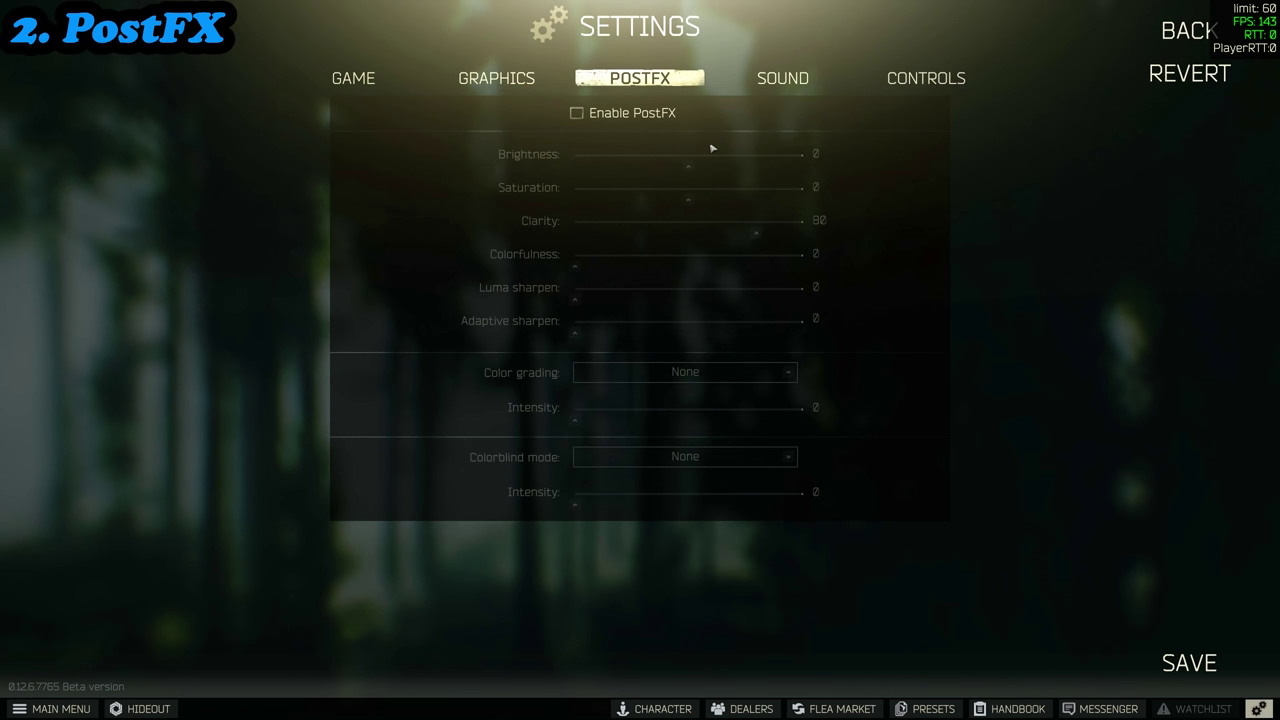
left_click(577, 113)
left_click(577, 113)
left_click(577, 113)
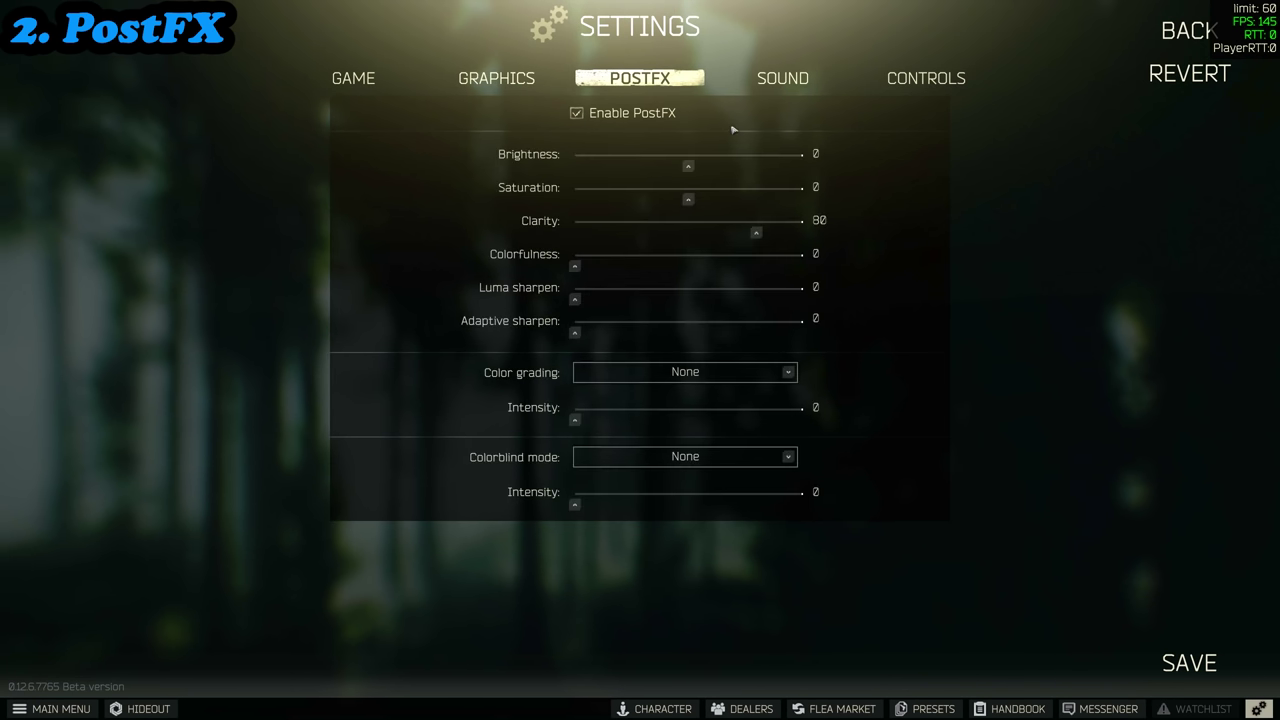
left_click(1180, 657)
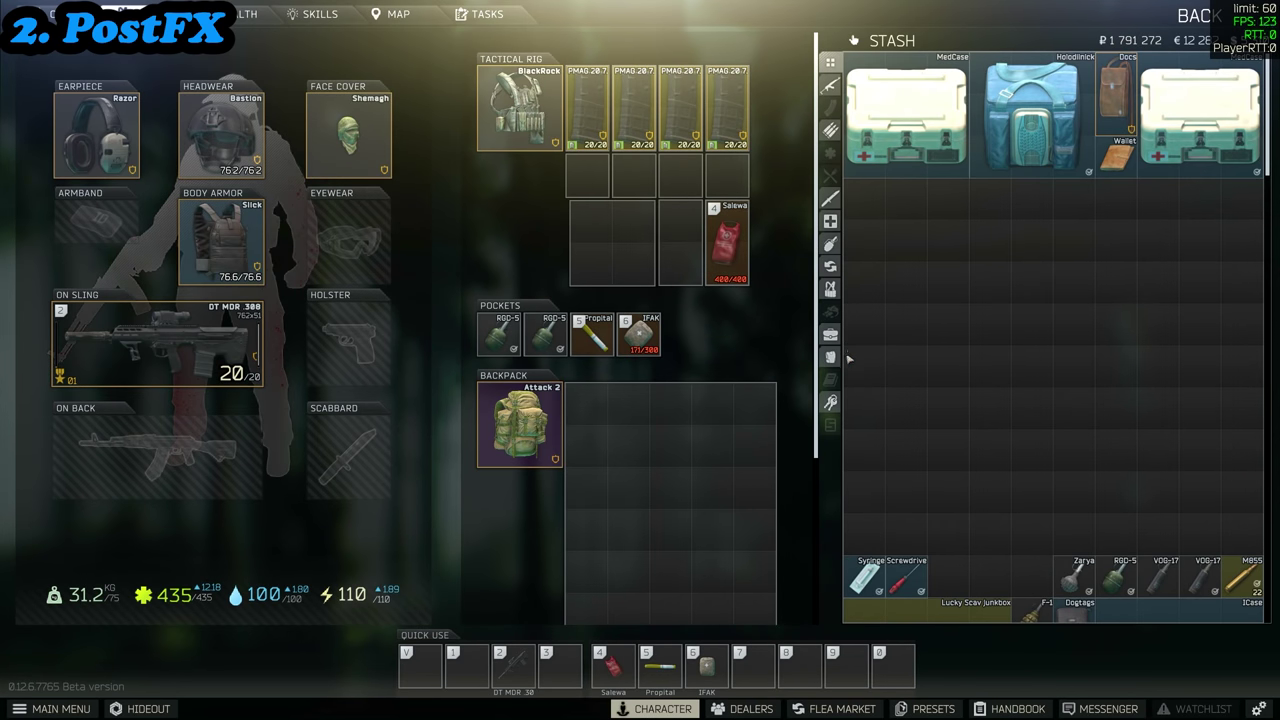
Reopen the PostFX settings, disable PostFX and save the settings.
left_click(1259, 708)
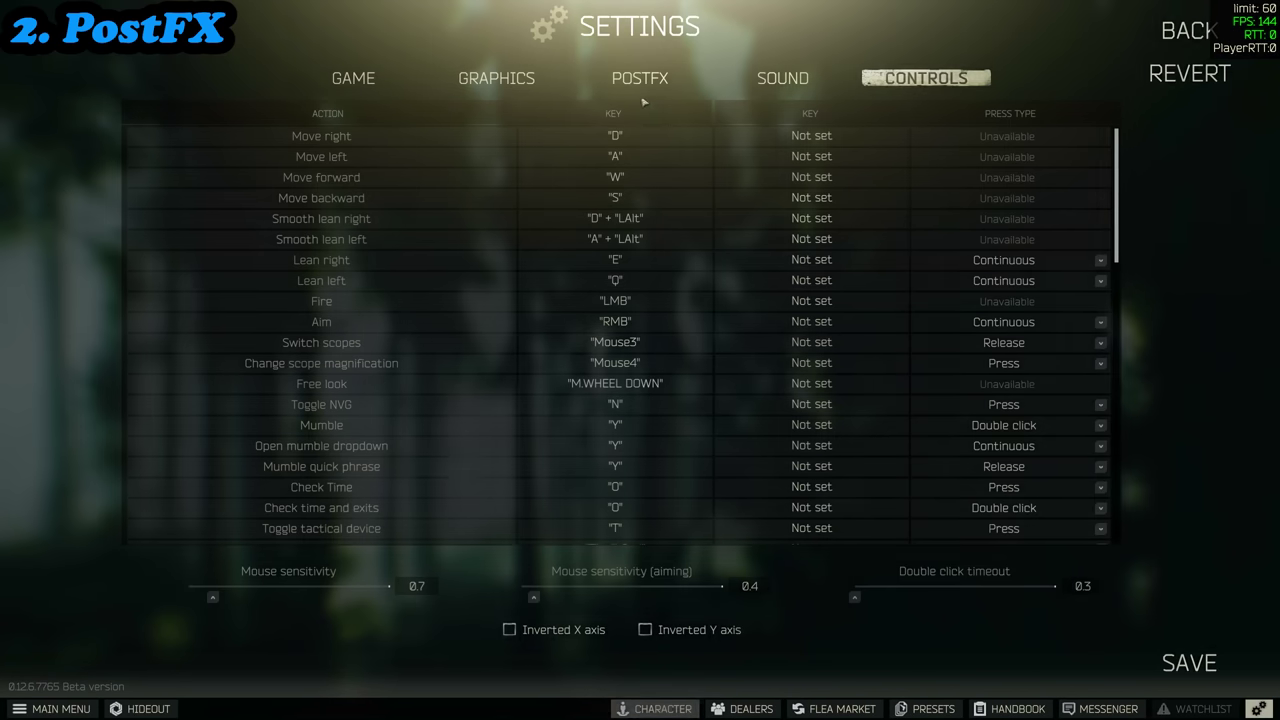
left_click(638, 80)
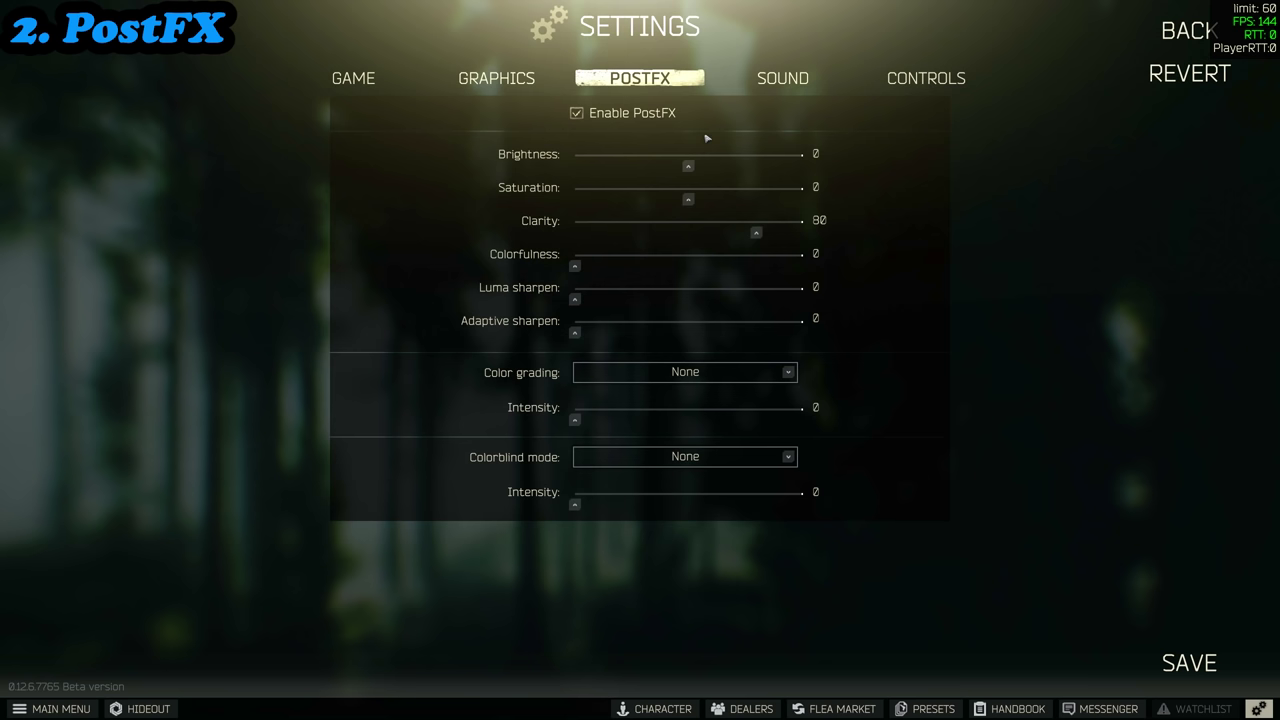
left_click(577, 114)
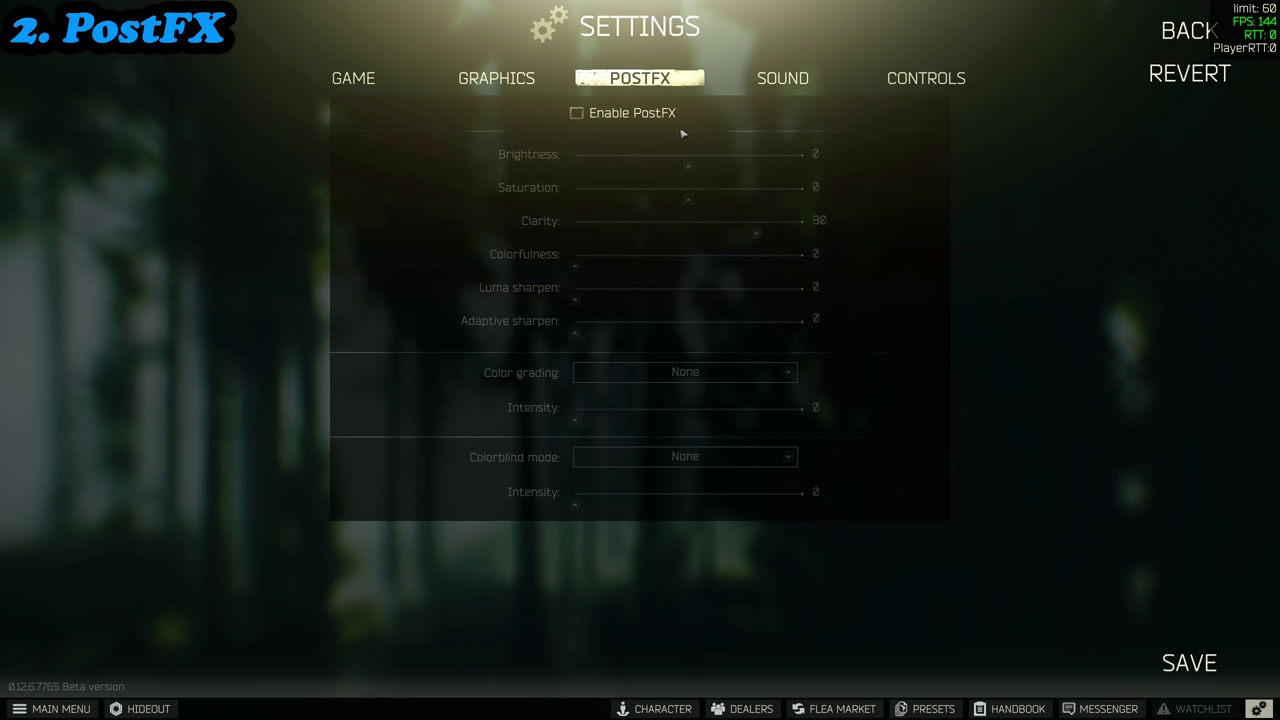
left_click(584, 116)
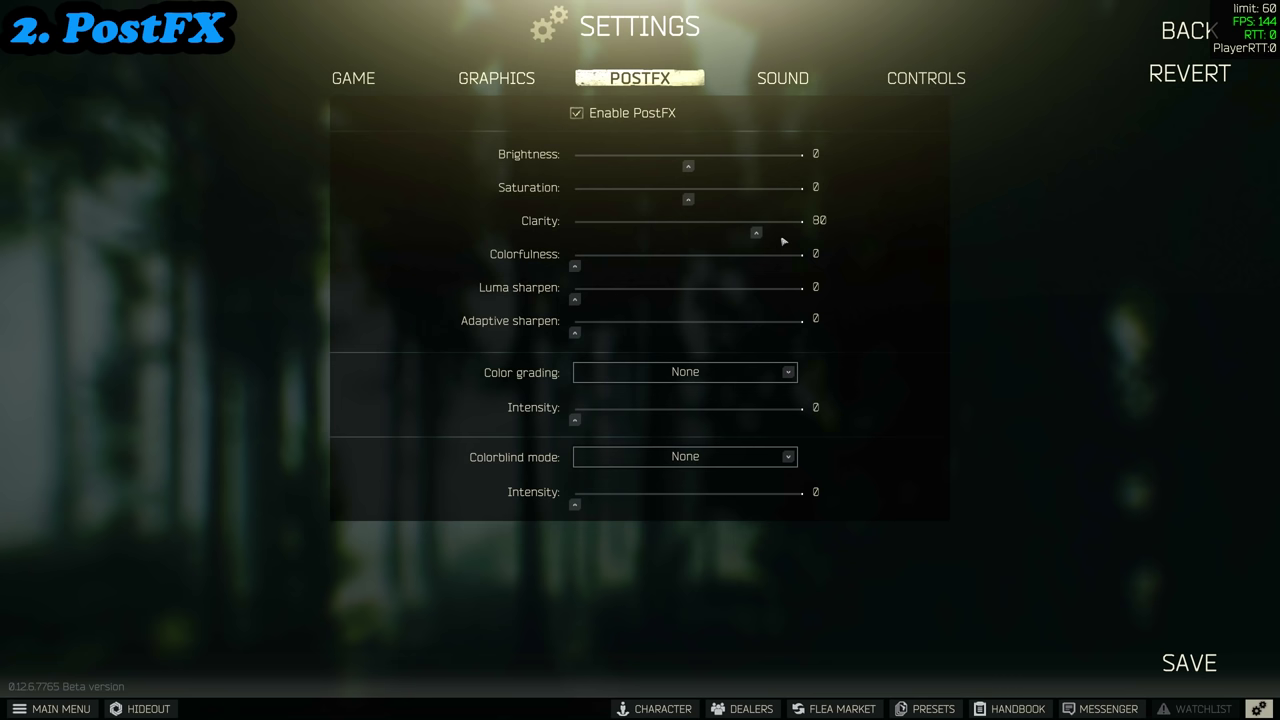
left_click(578, 113)
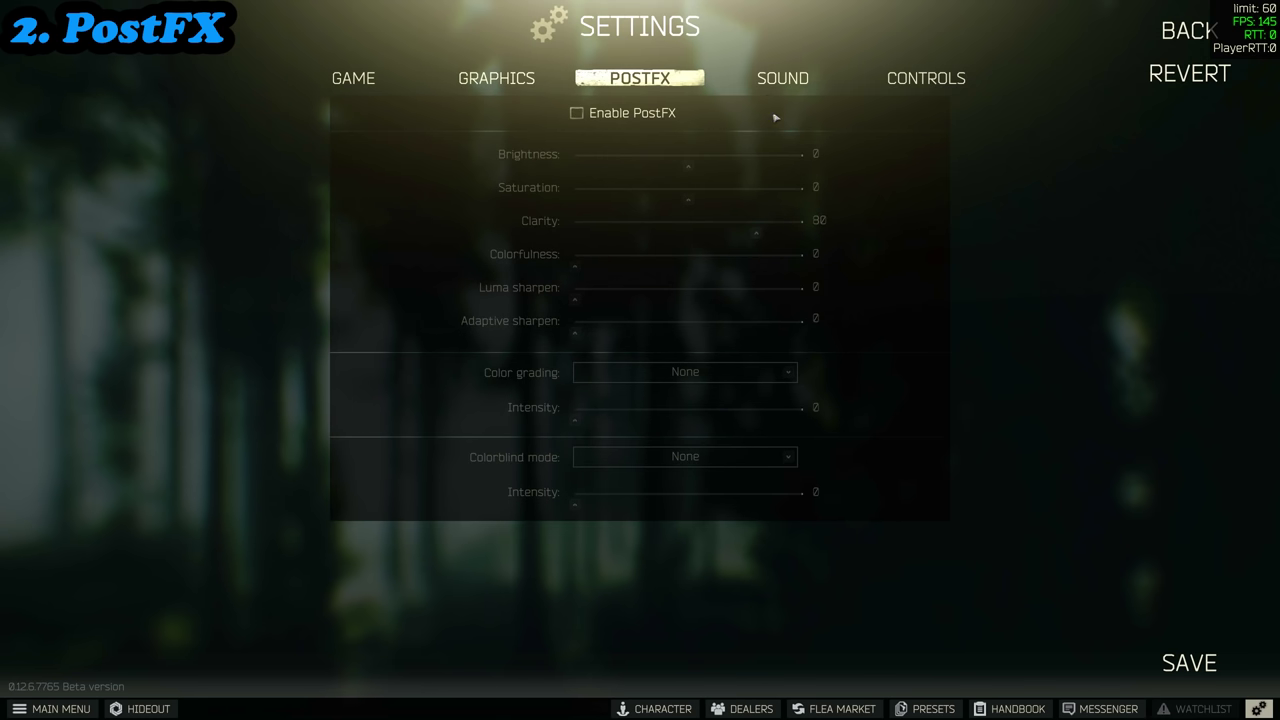
left_click(1130, 663)
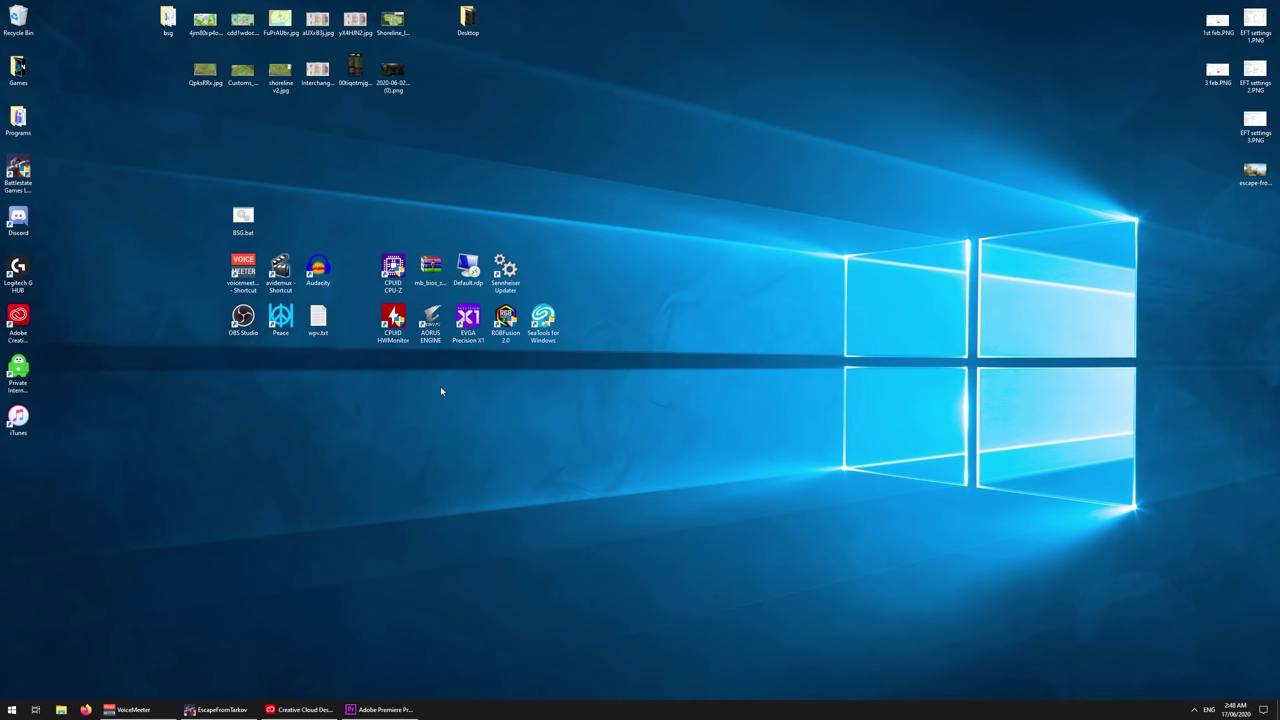
Open the NVIDIA Control Panel from the desktop and show the program-specific 3D settings.
right_click(504, 398)
left_click(590, 483)
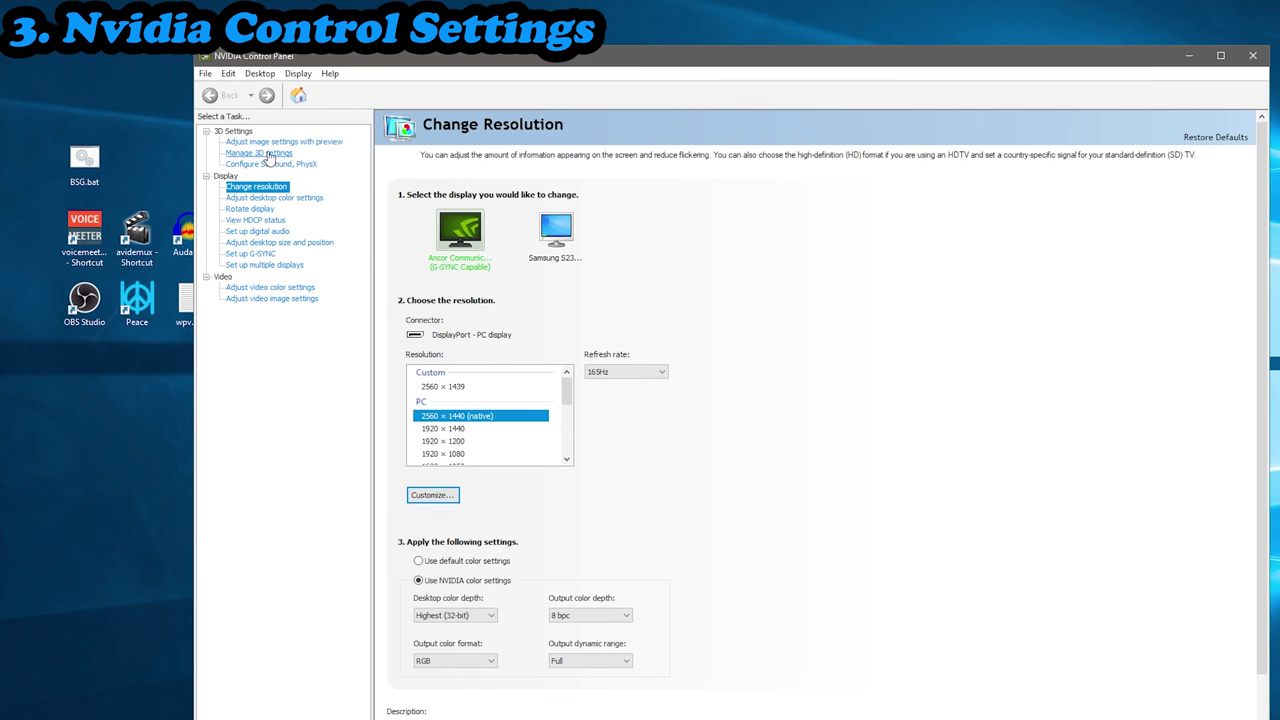
left_click(268, 154)
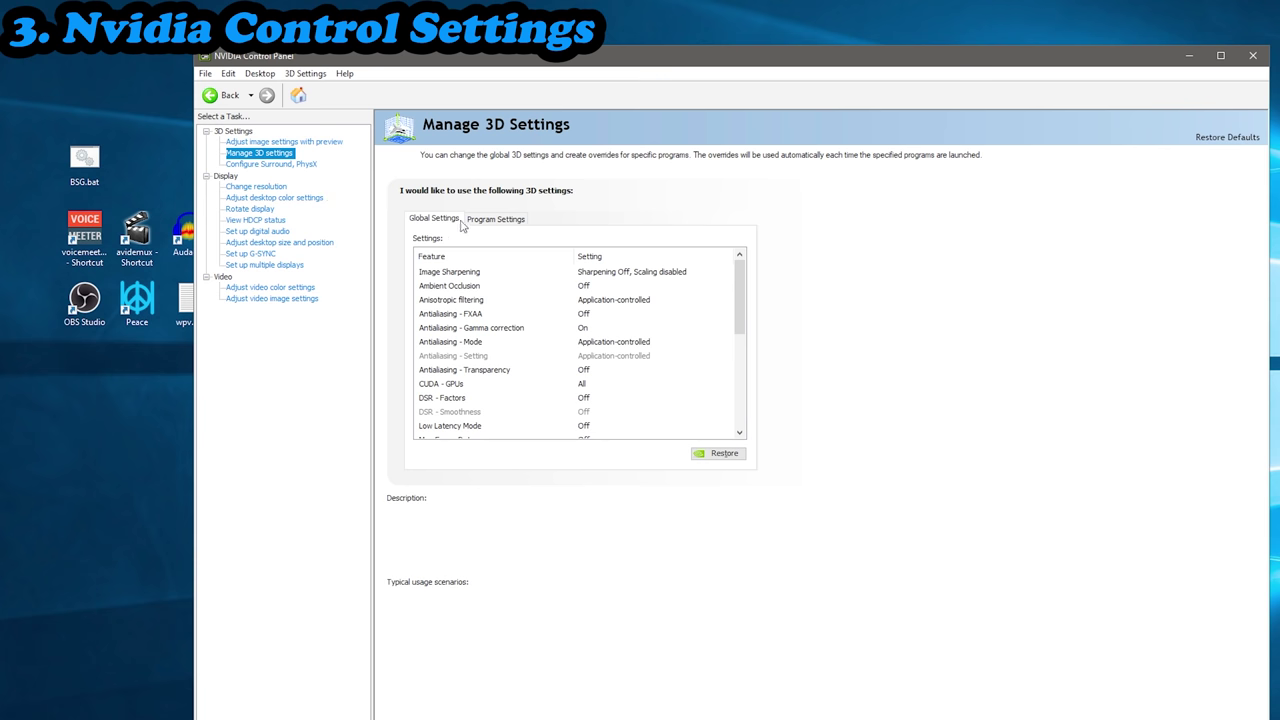
left_click(495, 219)
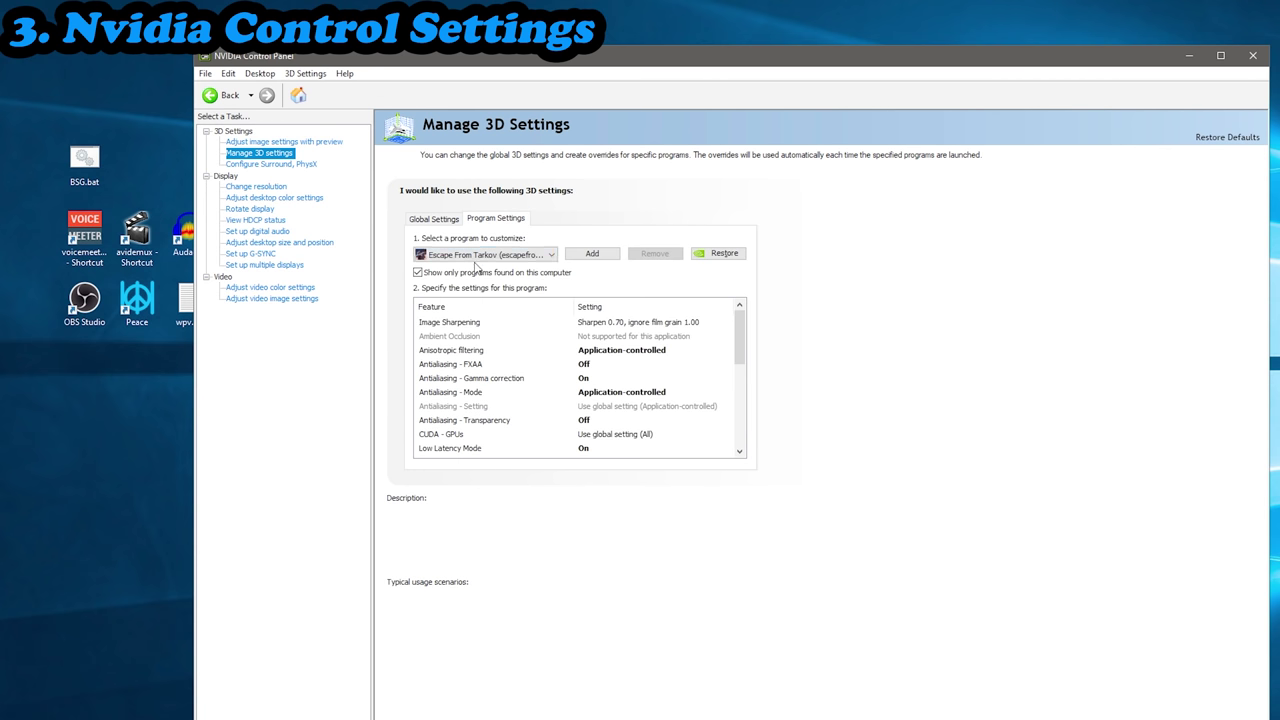
Select EscapeFromTarkov.exe among the programs that can be added for customization, and cancel without adding it.
left_click(547, 256)
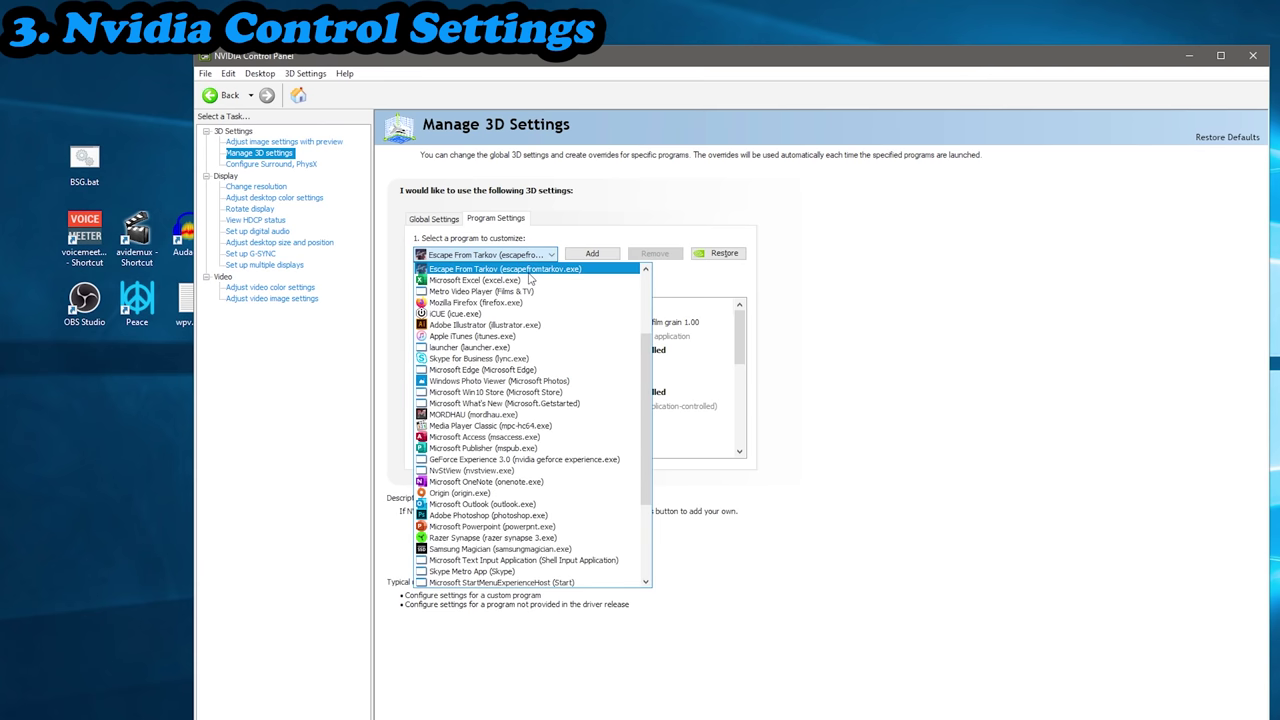
left_click(547, 256)
left_click(592, 253)
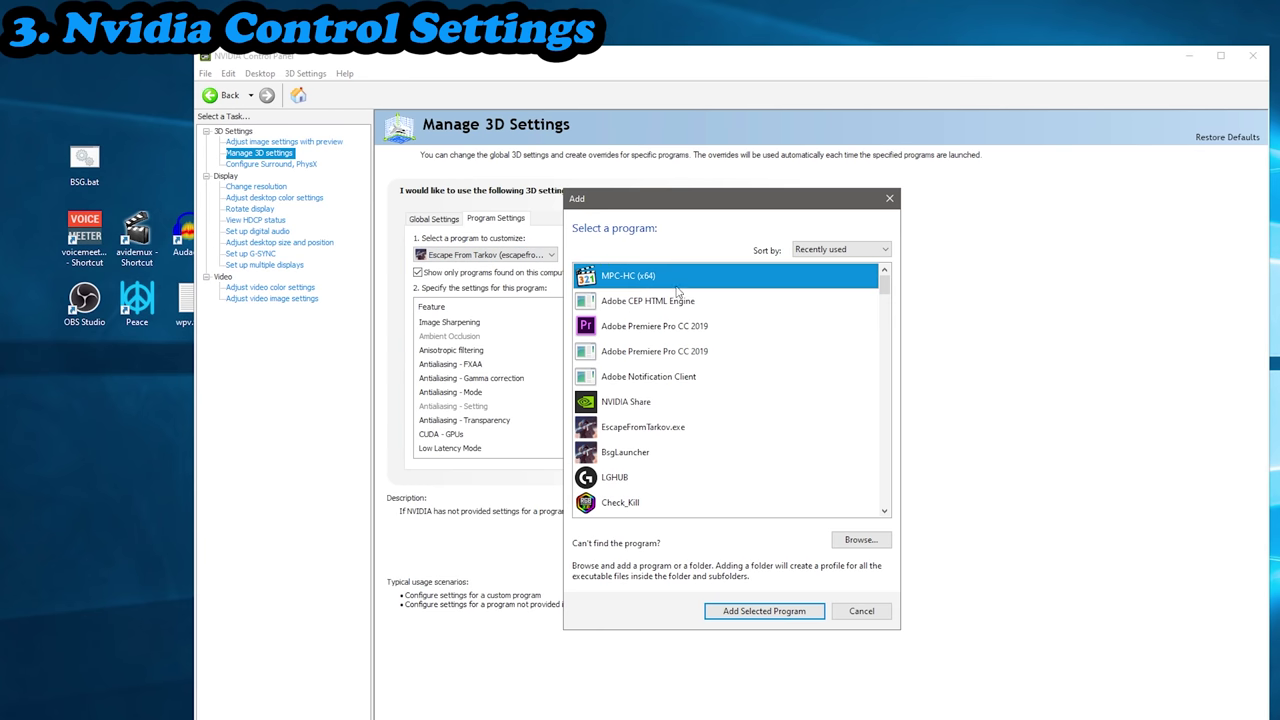
left_click(660, 425)
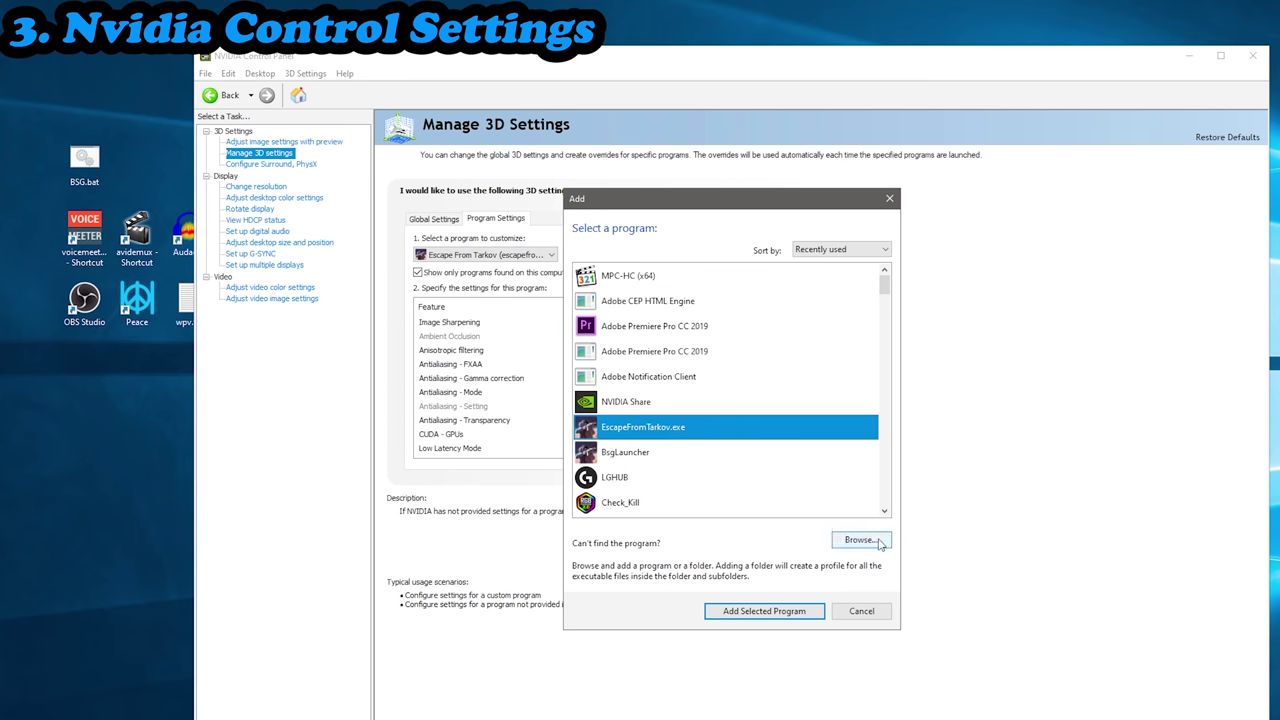
left_click(872, 611)
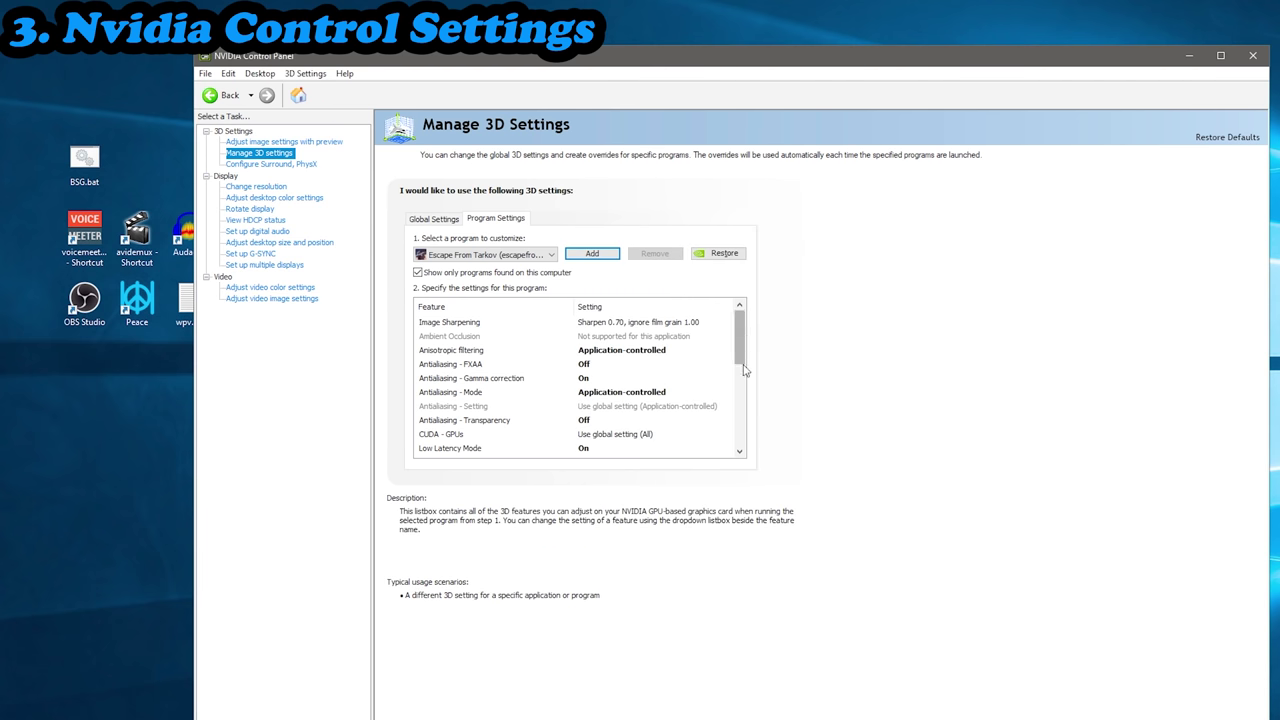
Check the Image Sharpening options in the Escape From Tarkov program profile and cancel without changing them.
left_click_drag(741, 345, 766, 352)
left_click(669, 322)
left_click(646, 322)
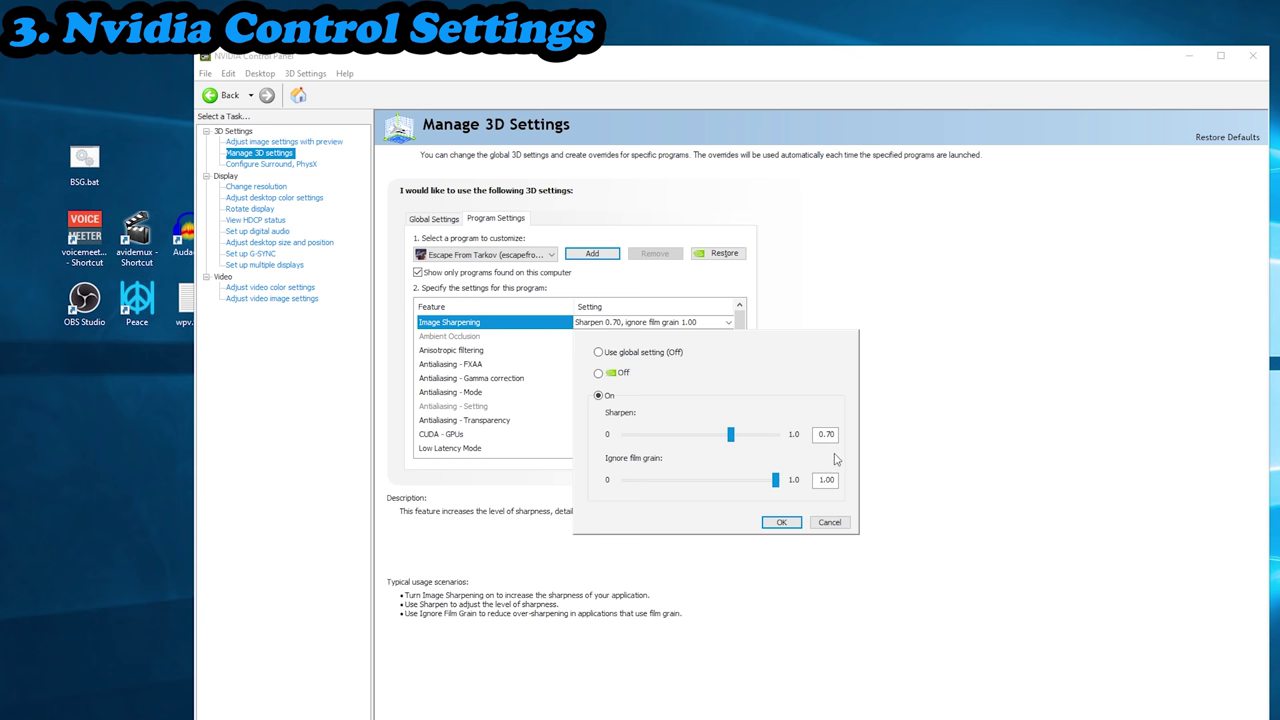
left_click(829, 524)
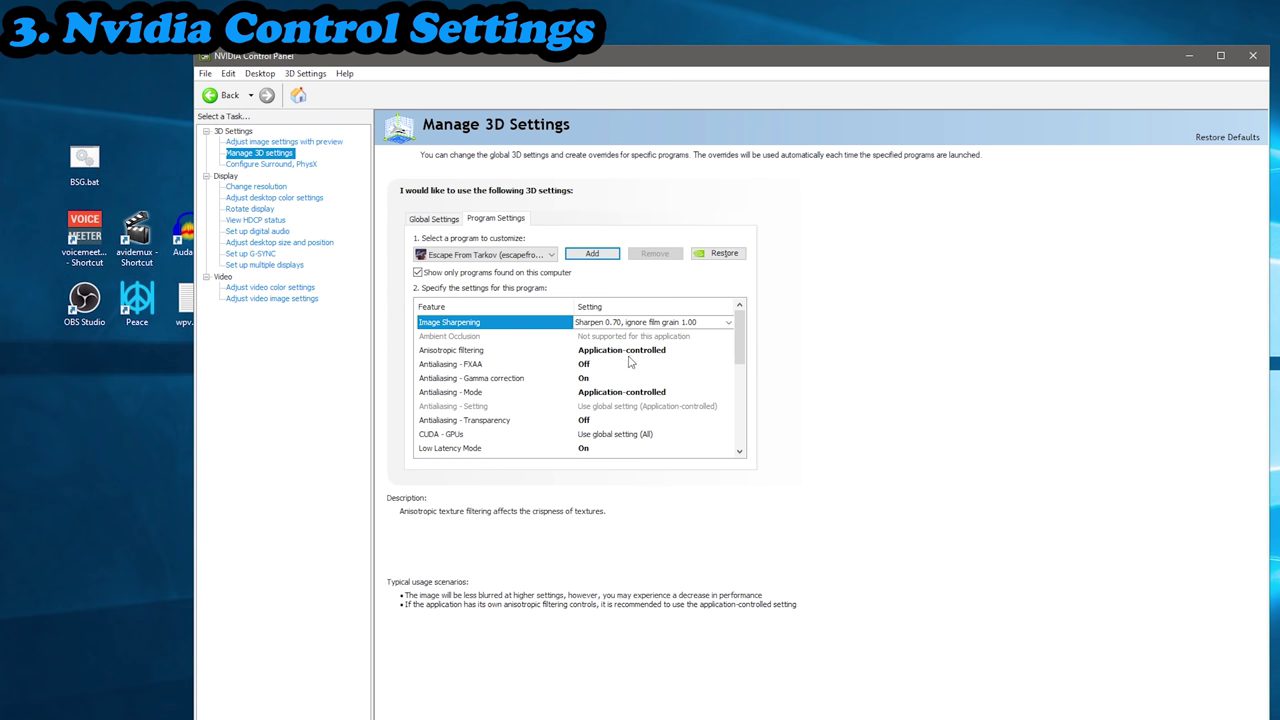
Review the remaining 3D settings of the Escape From Tarkov profile, from anisotropic filtering through vertical sync and virtual reality pre-rendered frames.
scroll(738, 352, "down", 1)
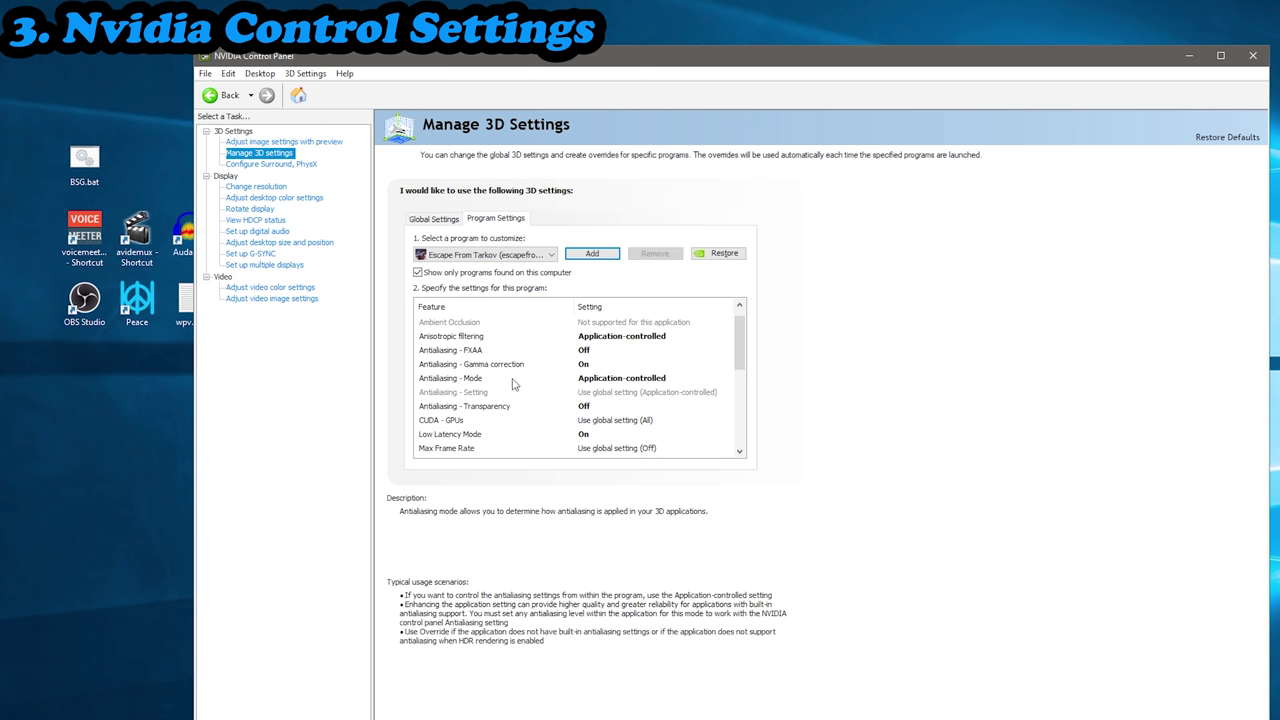
left_click_drag(741, 353, 742, 381)
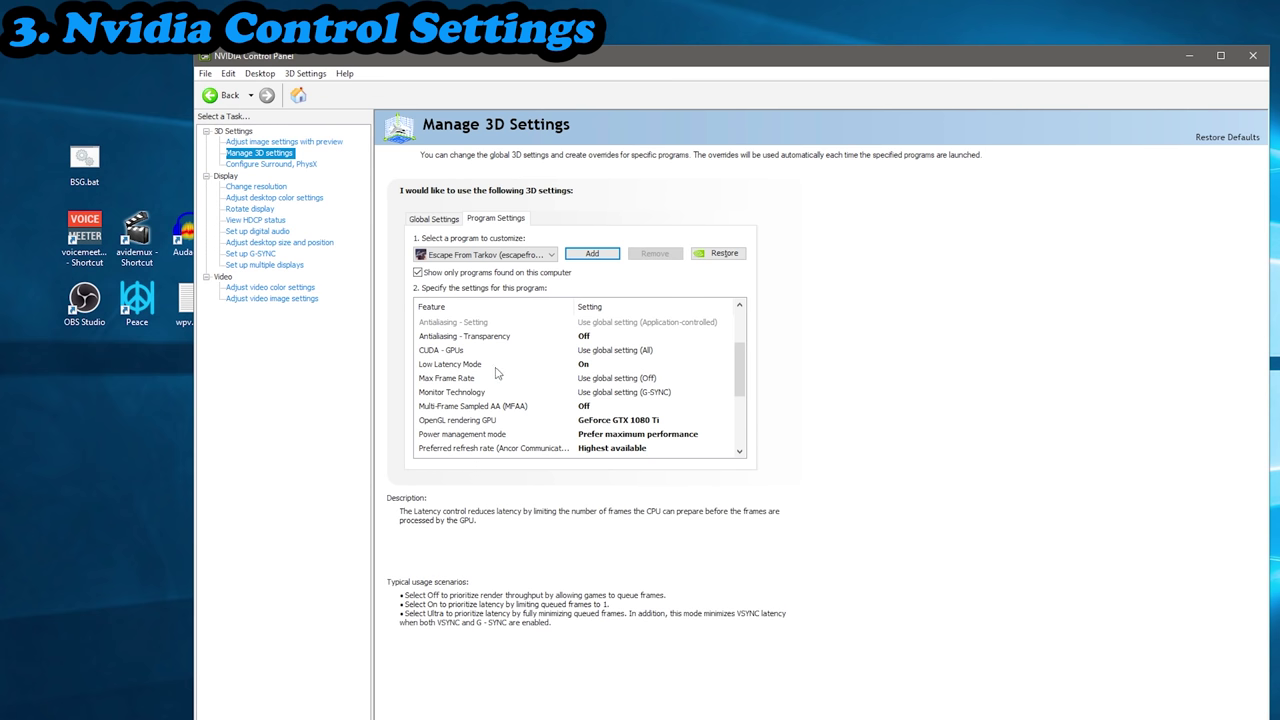
scroll(745, 378, "down", 1)
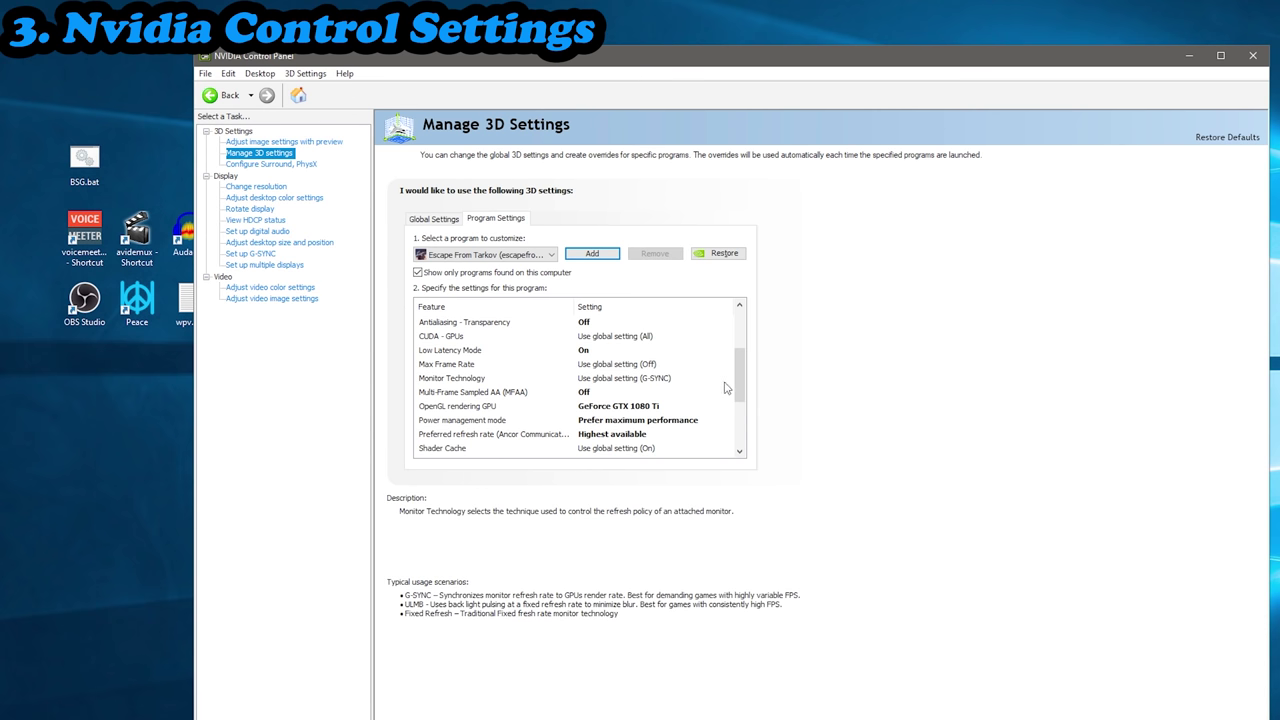
left_click_drag(740, 378, 745, 392)
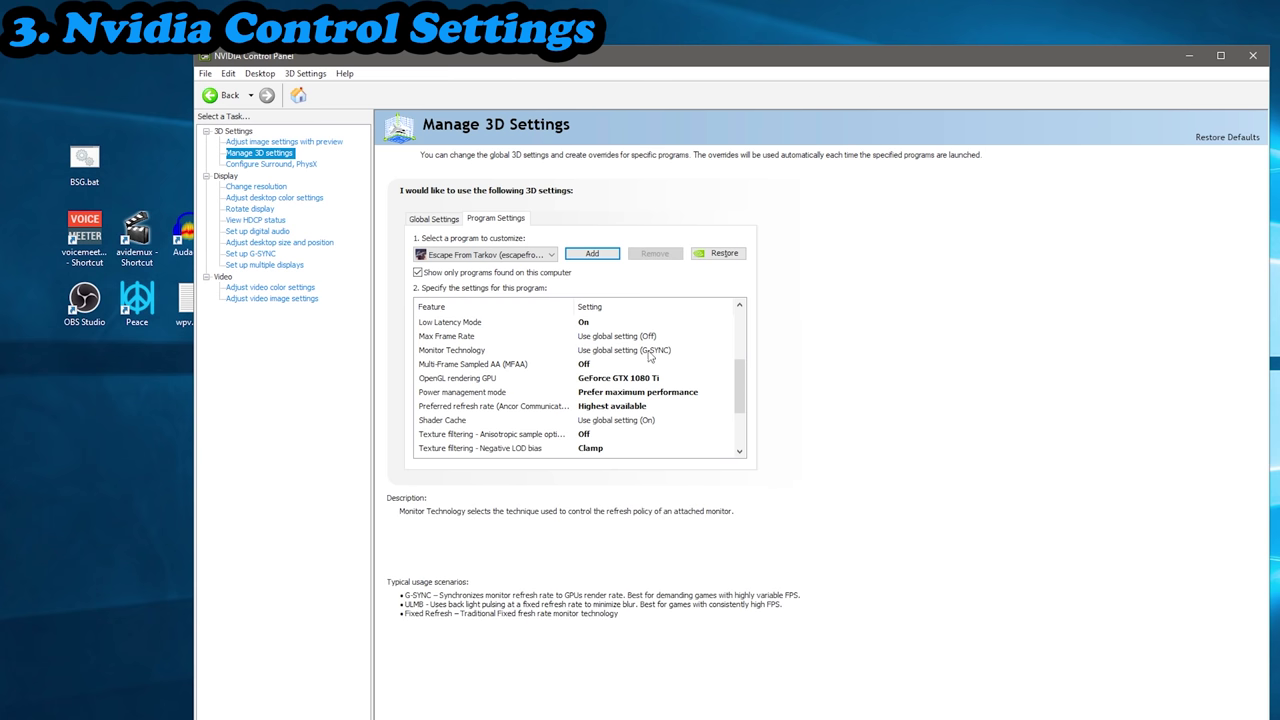
scroll(603, 360, "down", 1)
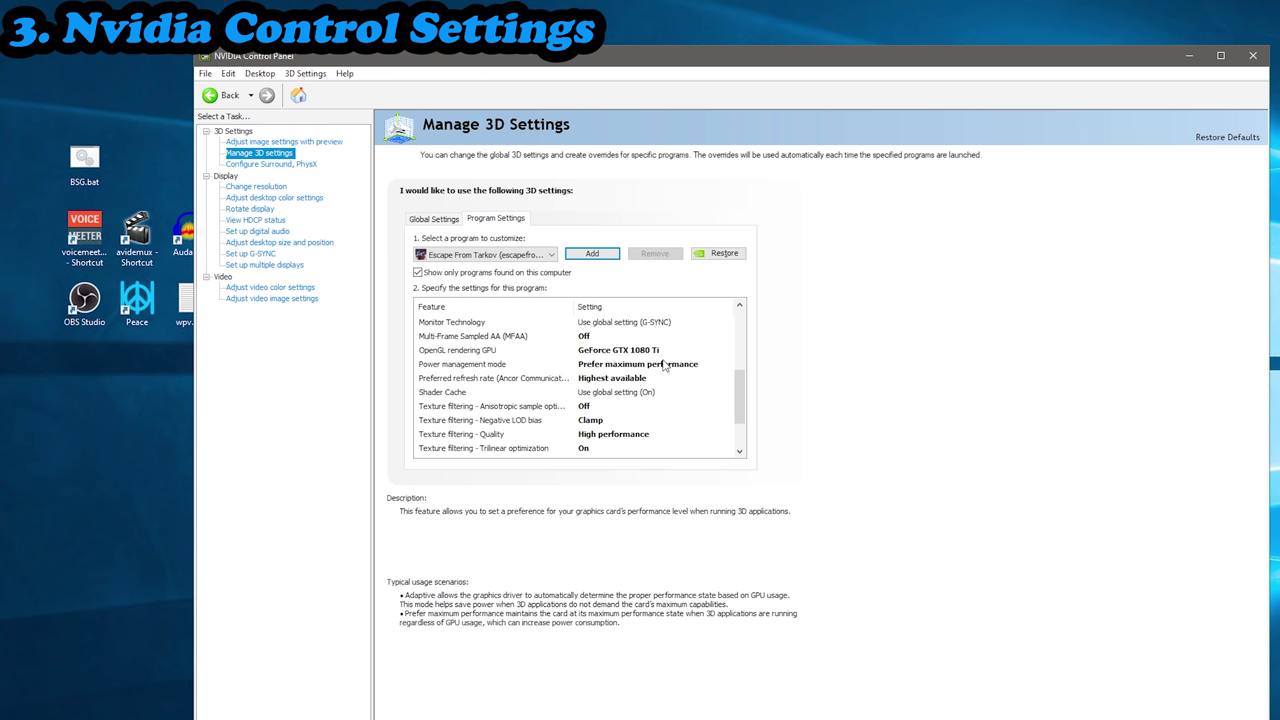
left_click_drag(739, 386, 739, 398)
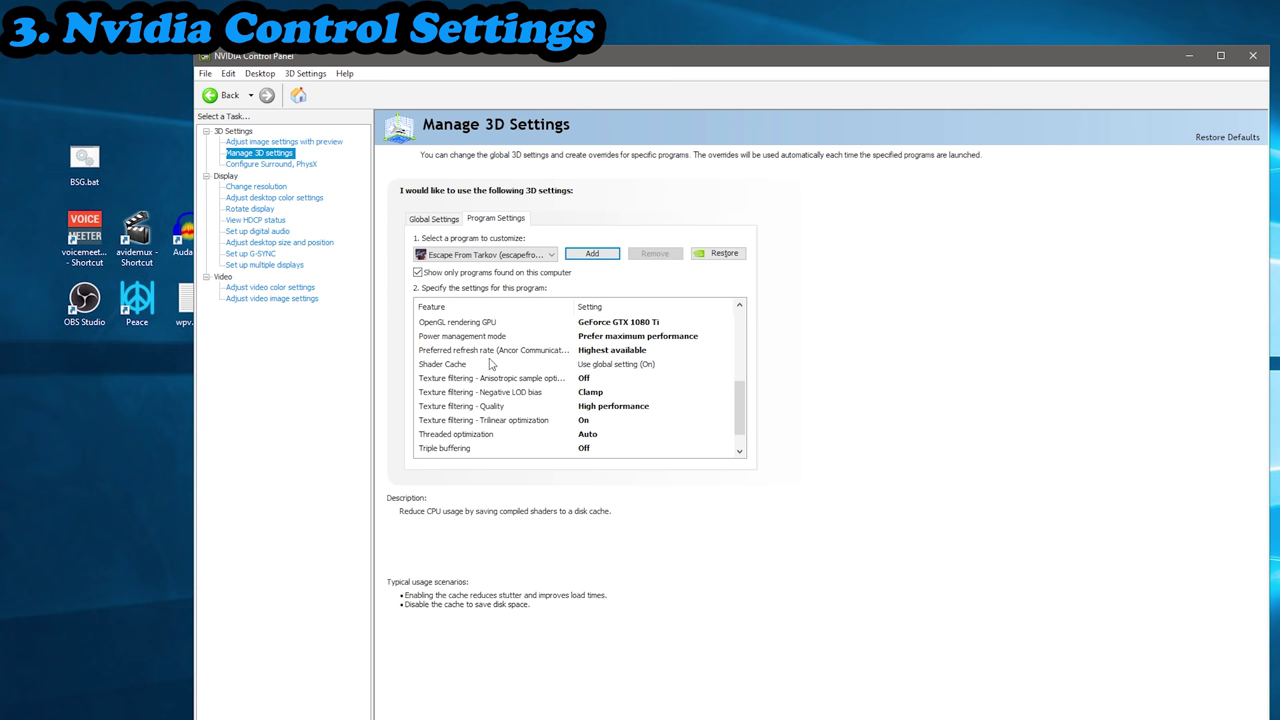
scroll(470, 350, "down", 1)
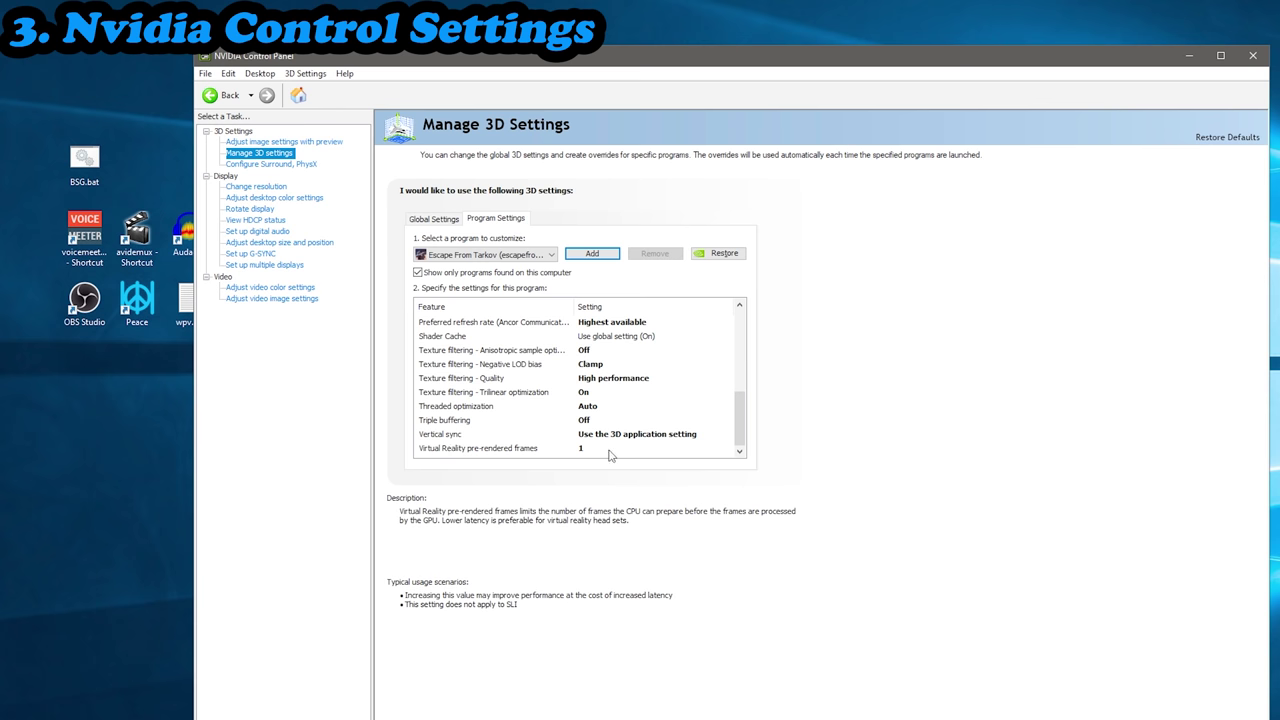
mouse_move(612, 439)
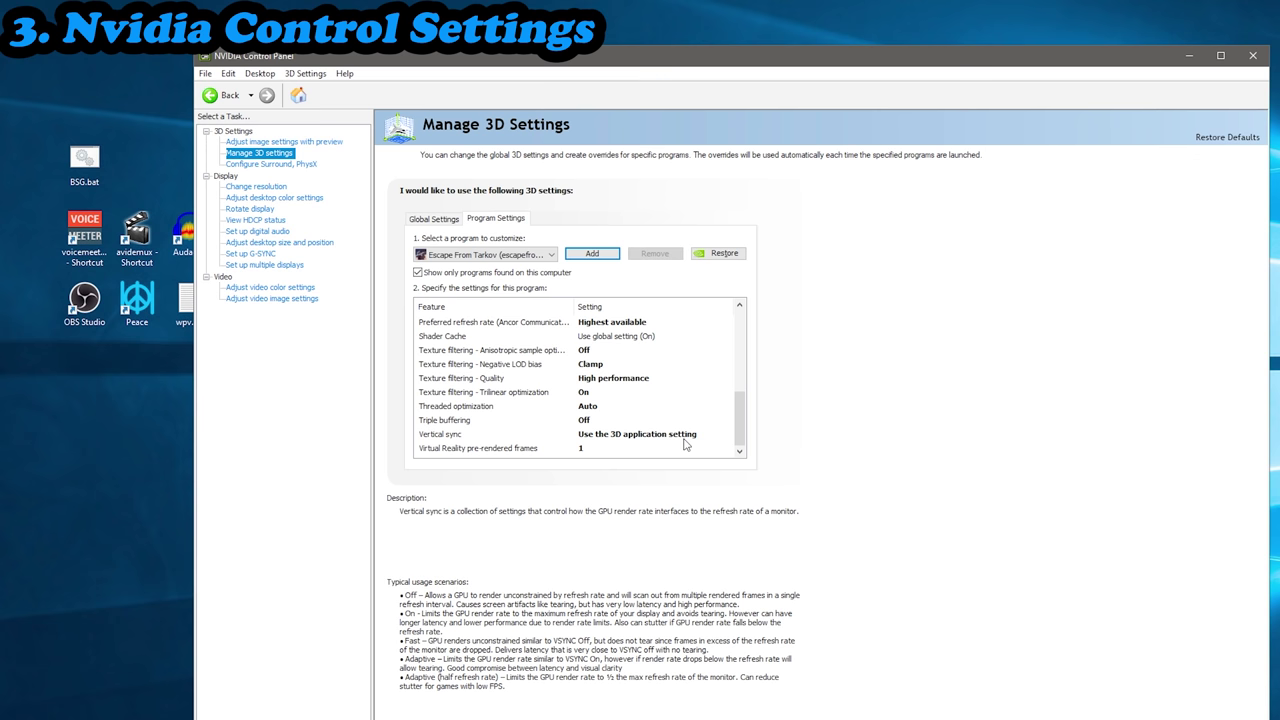
mouse_move(688, 449)
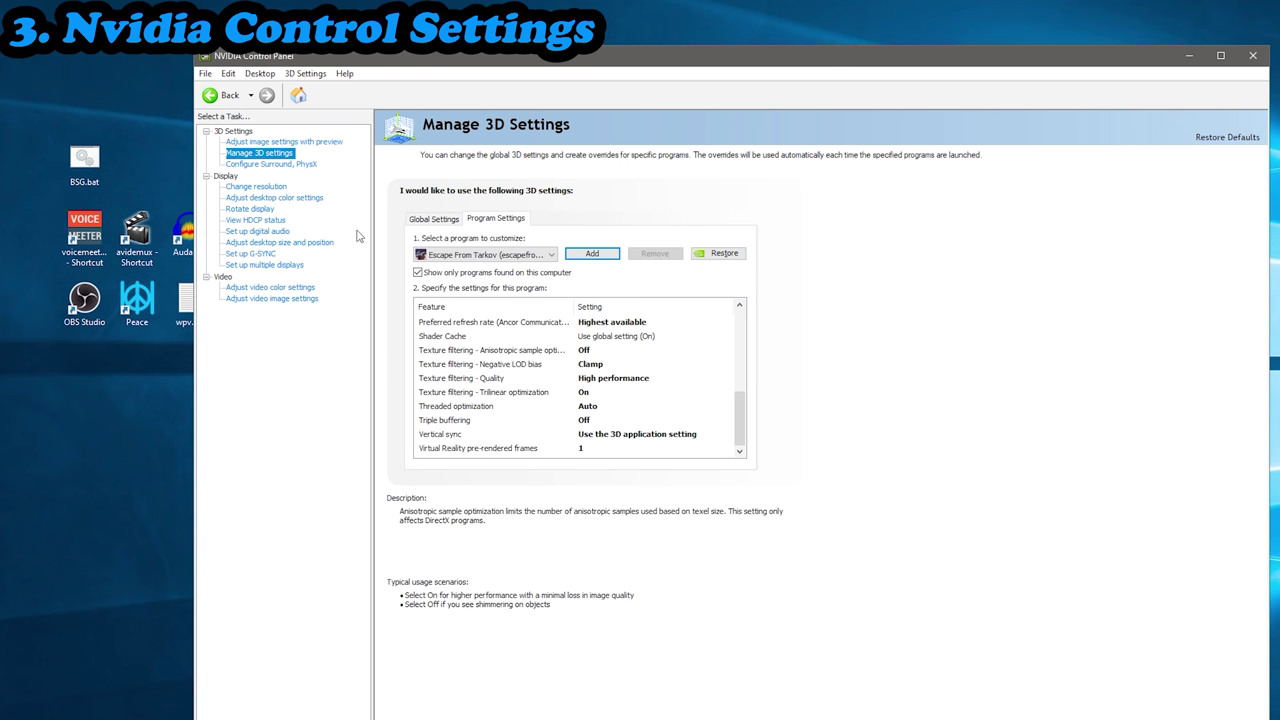
Choose GeForce GTX 1080 Ti as the PhysX processor in the Surround and PhysX configuration.
left_click(268, 164)
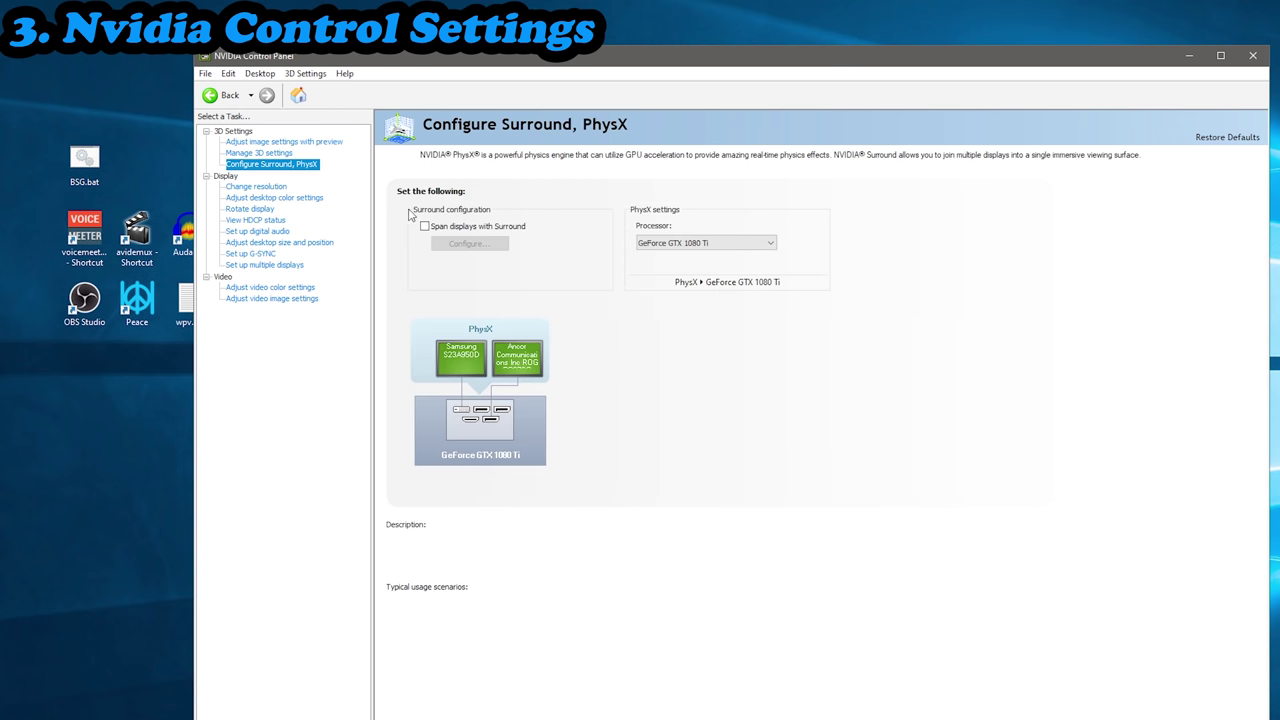
left_click(708, 246)
left_click(684, 253)
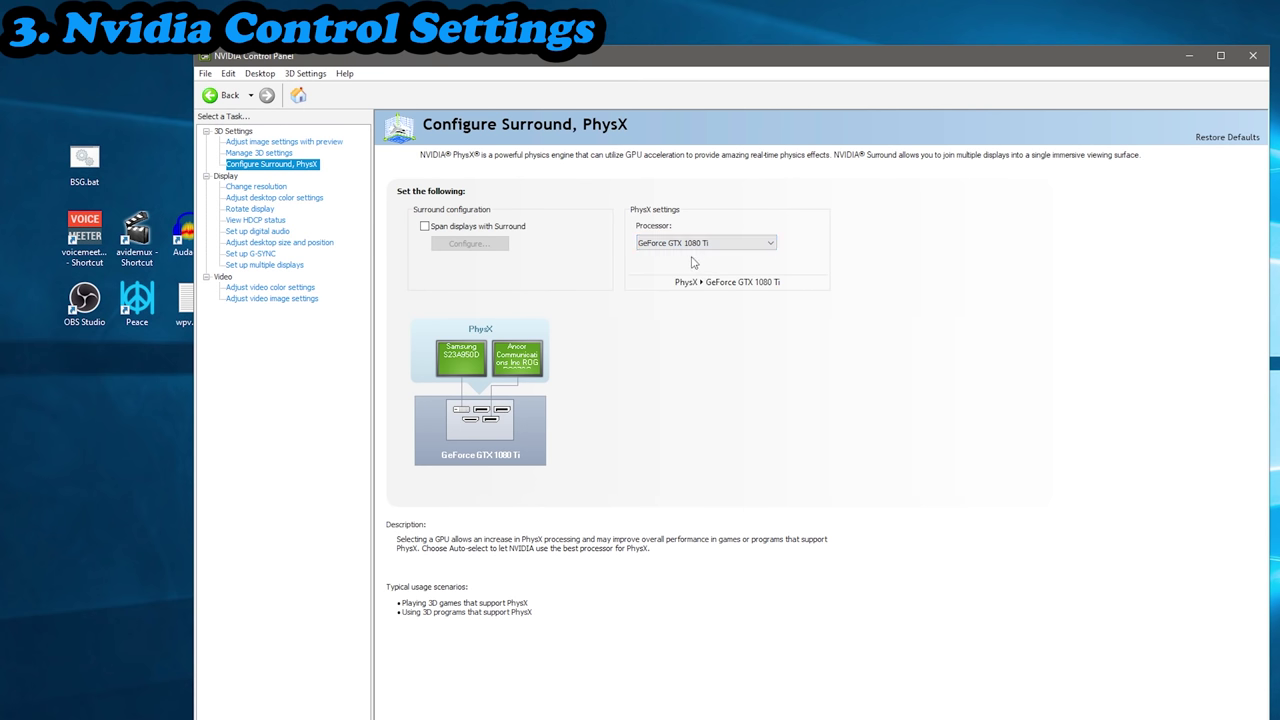
Look through the display's resolution, desktop color, rotation and HDCP status pages.
left_click(257, 189)
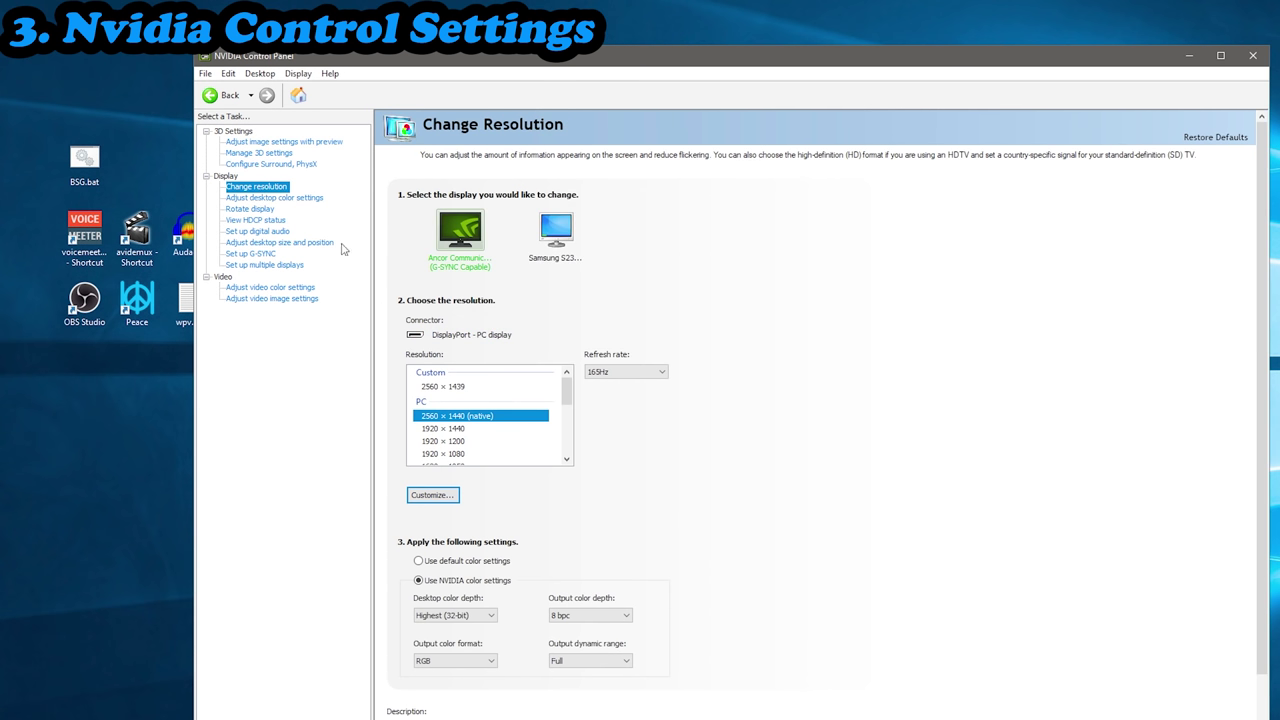
left_click(270, 198)
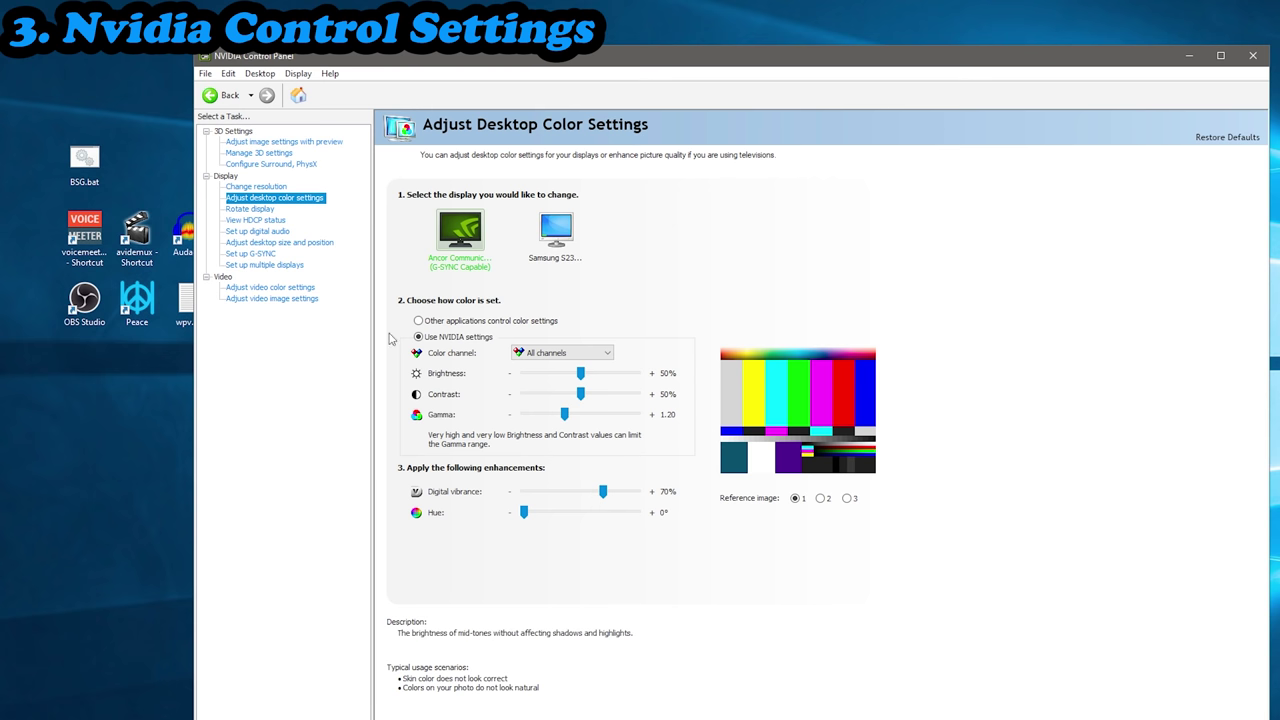
left_click(250, 208)
left_click(255, 221)
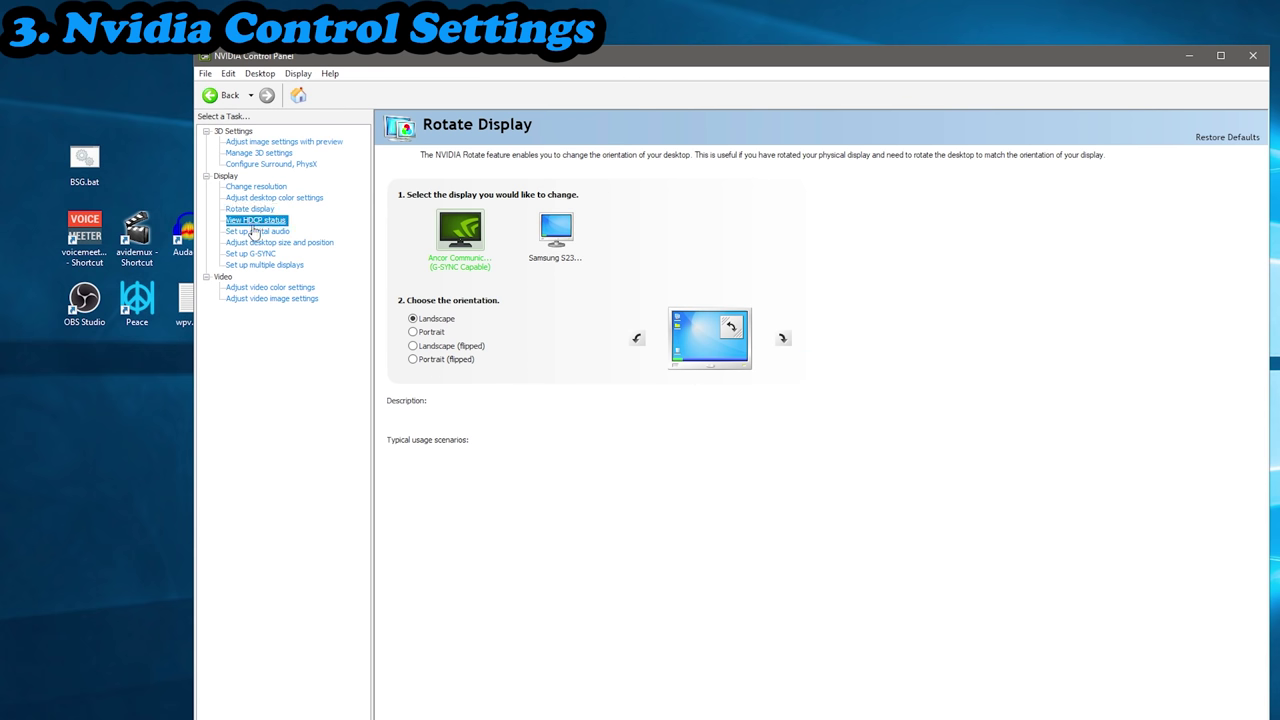
Examine the desktop scaling options, the G-SYNC setup and the multiple displays configuration.
left_click(257, 231)
left_click(268, 242)
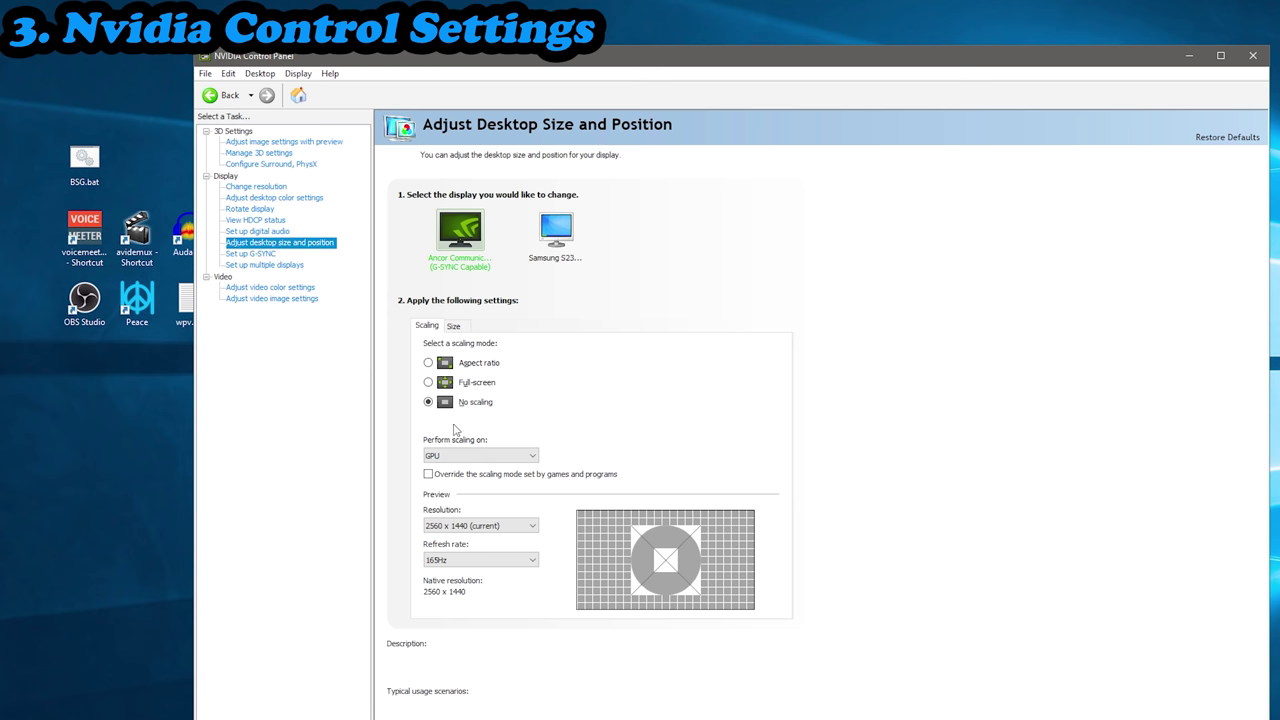
mouse_move(428, 405)
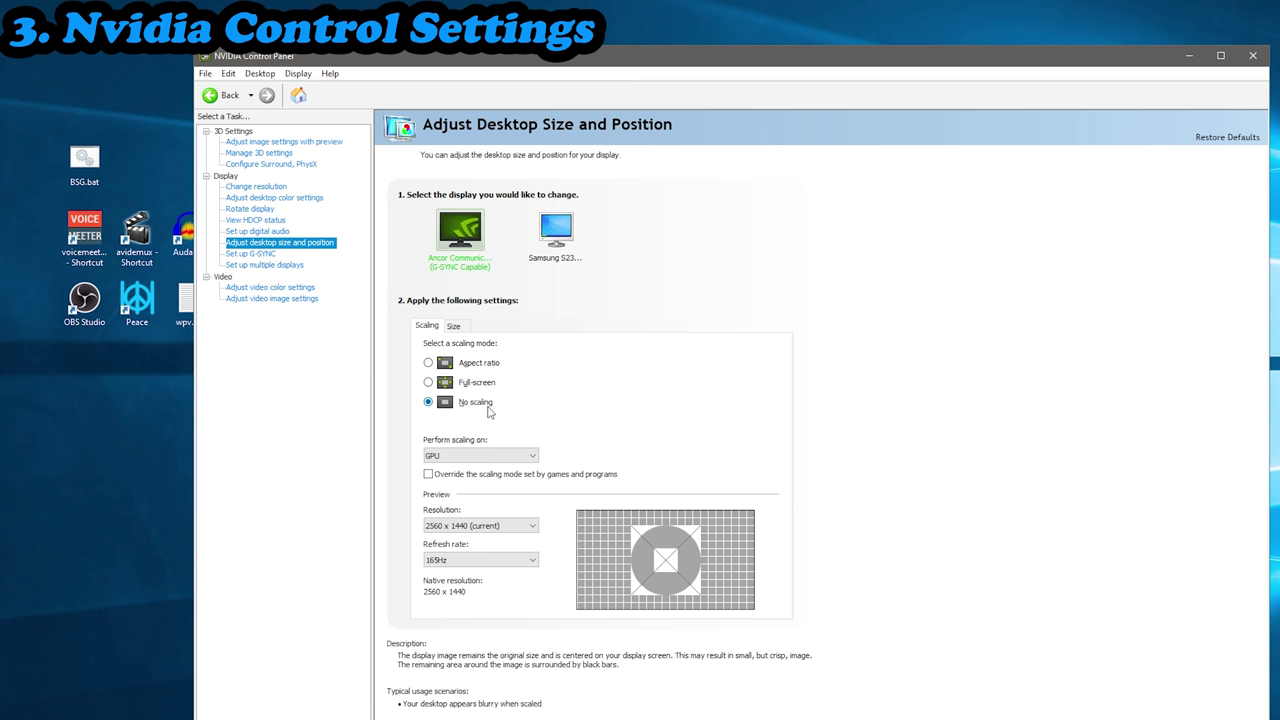
mouse_move(490, 371)
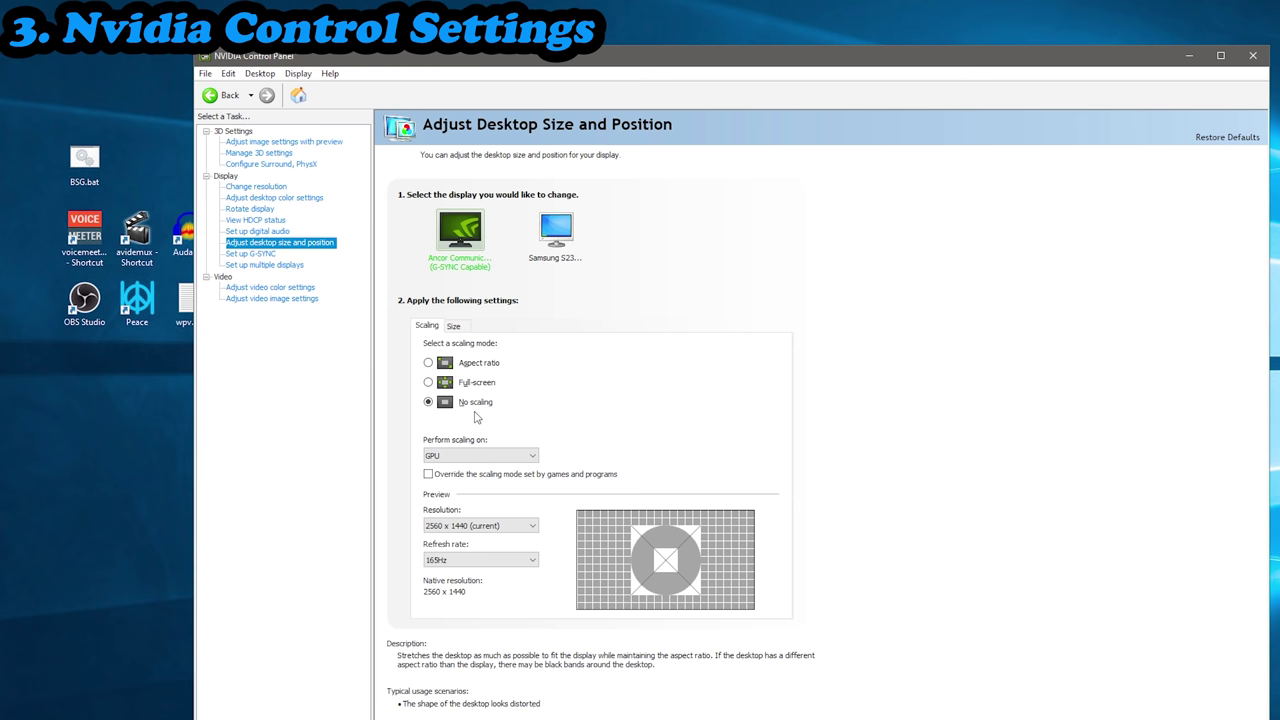
mouse_move(483, 453)
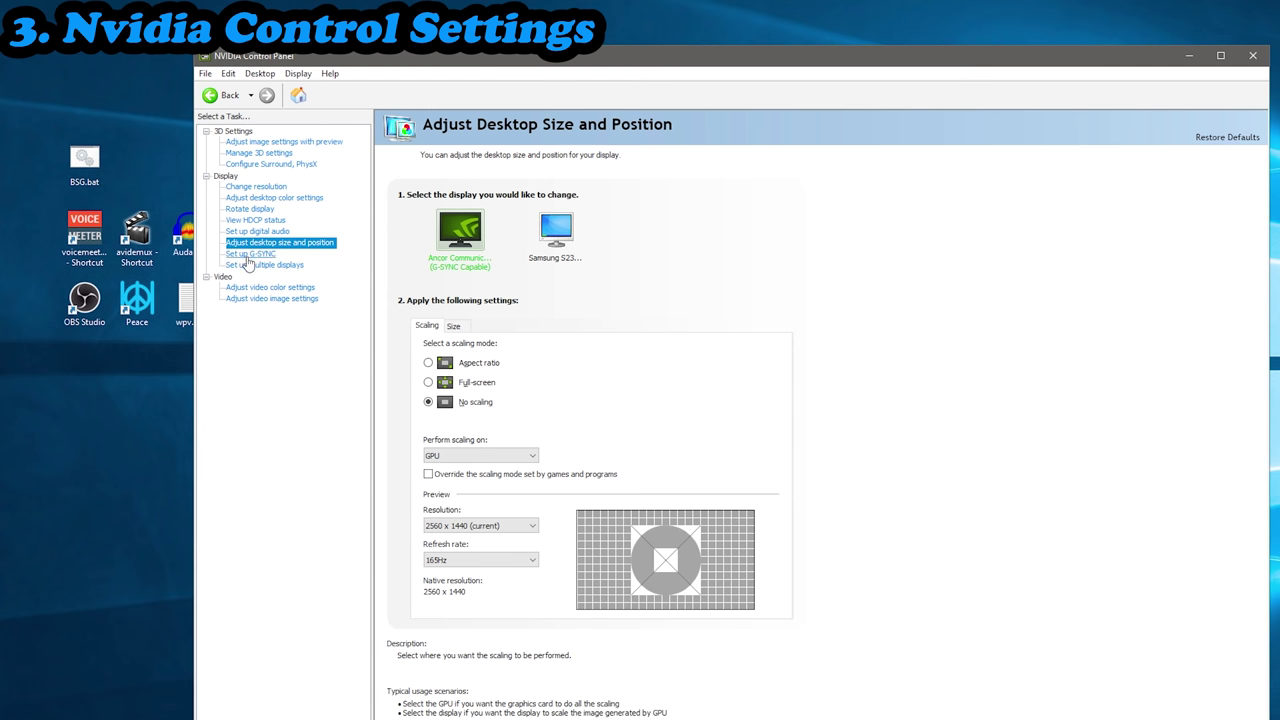
left_click(247, 255)
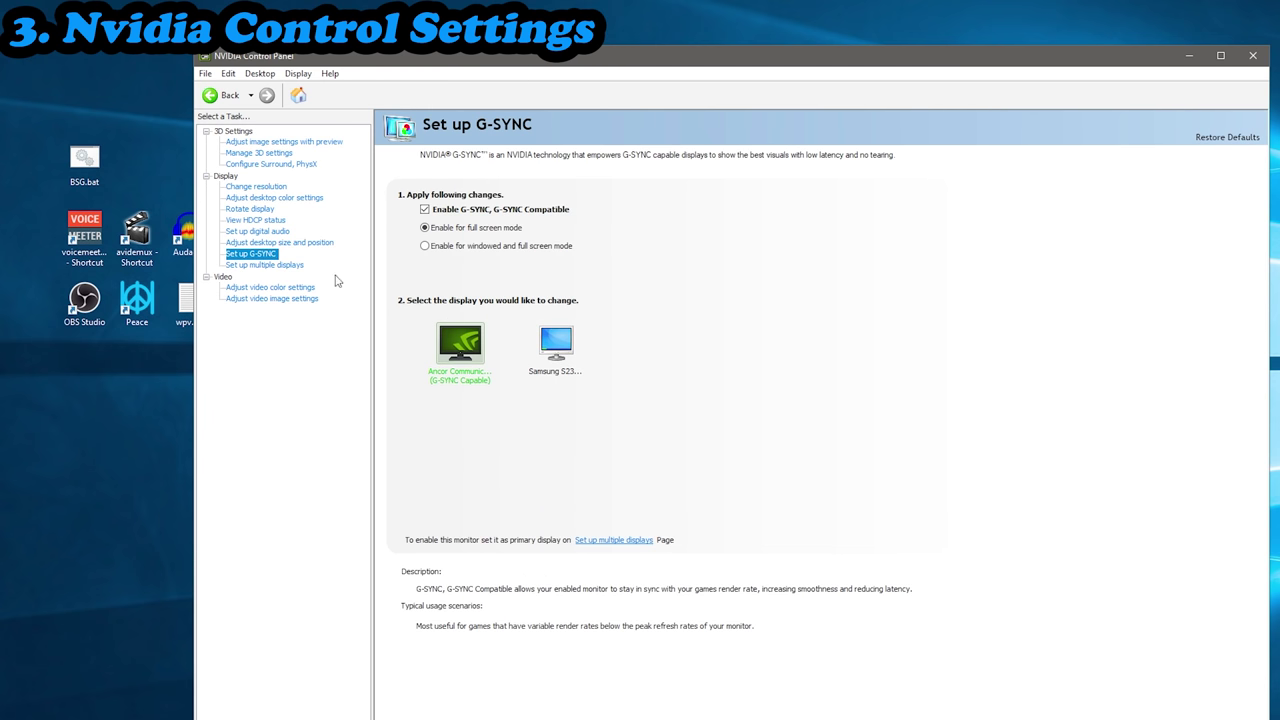
left_click(270, 266)
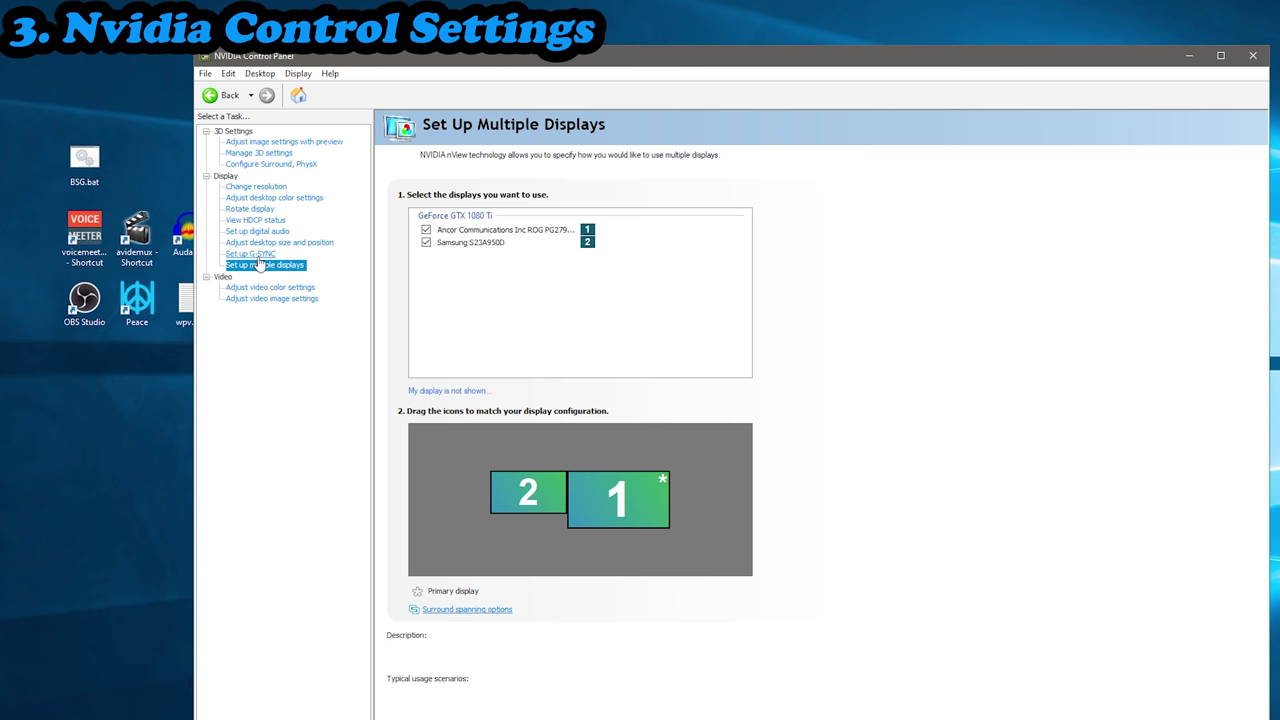
Compare the refresh rates offered for the custom 2560 × 1439 and native 2560 × 1440 resolutions.
left_click(256, 186)
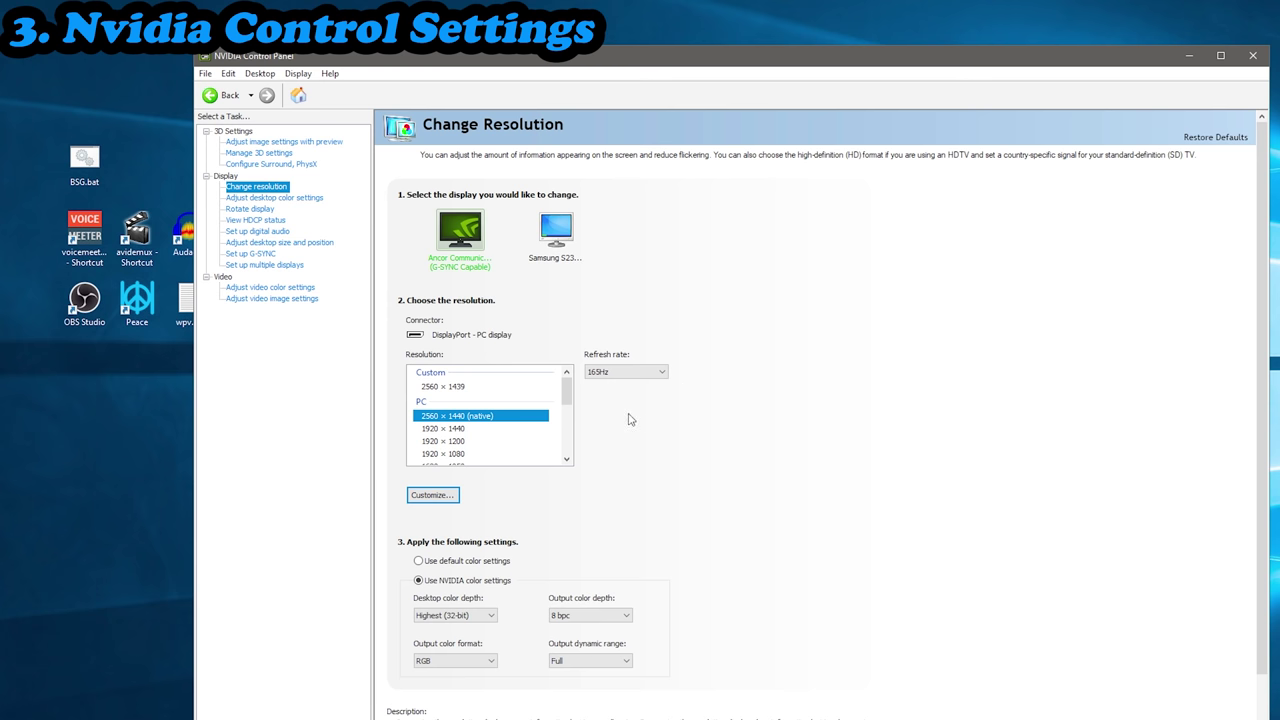
left_click(445, 387)
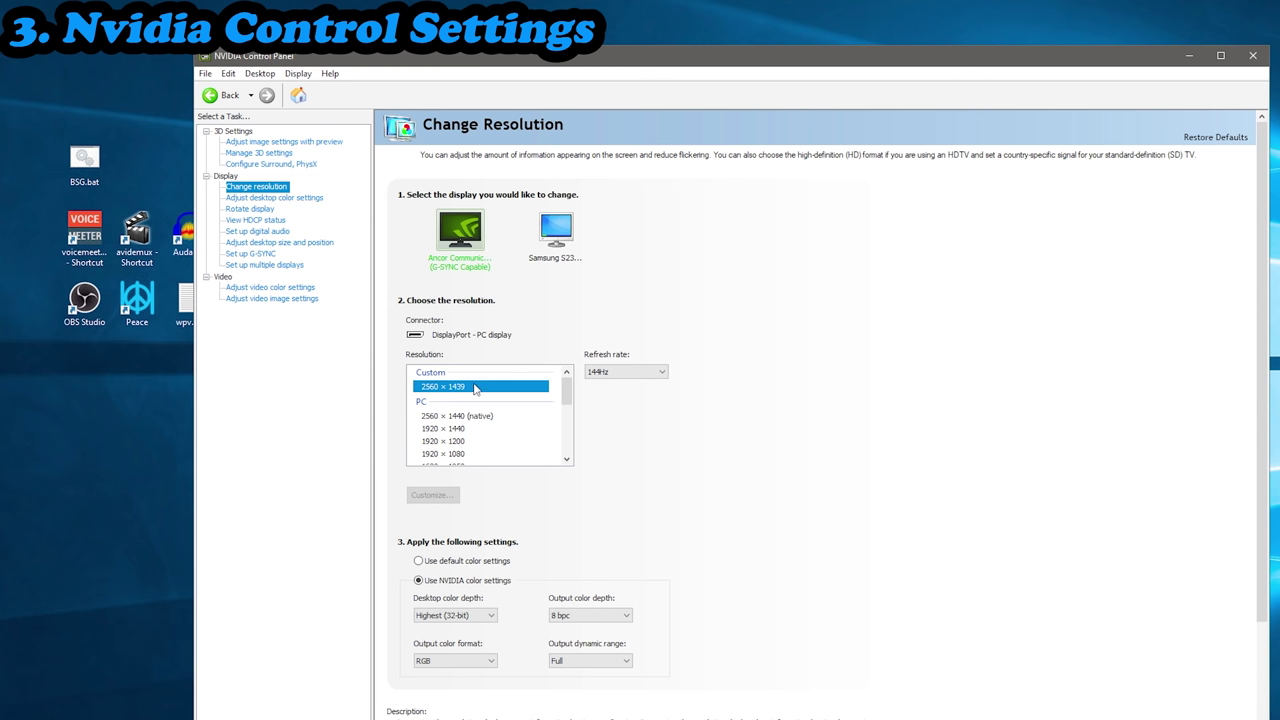
left_click(478, 419)
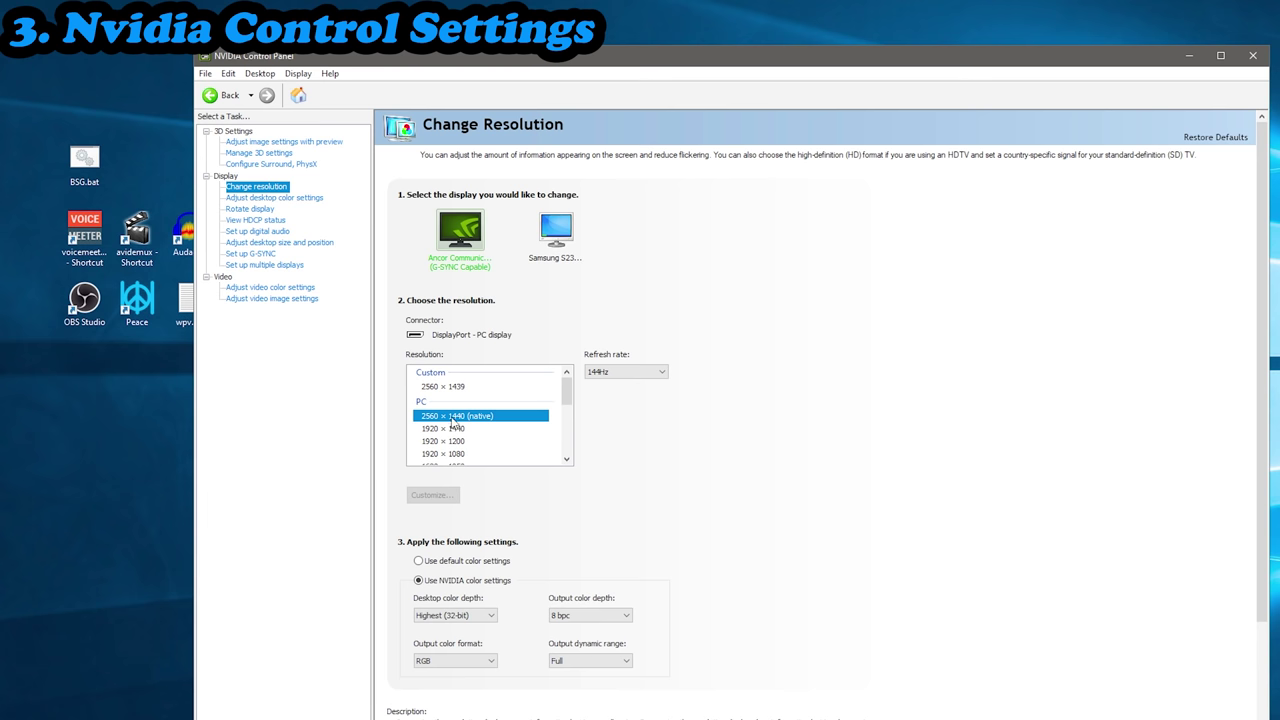
left_click(456, 429)
left_click(462, 387)
left_click(472, 416)
left_click(473, 388)
left_click(603, 375)
left_click(481, 418)
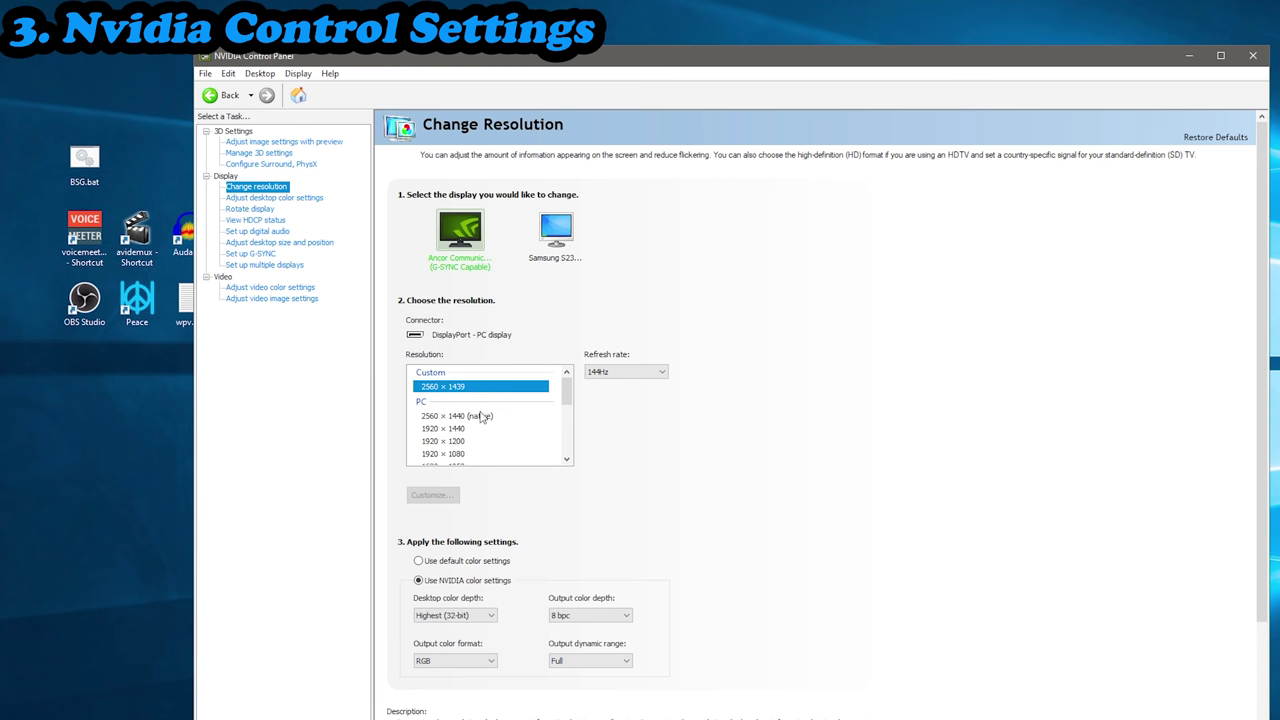
left_click(481, 418)
left_click(622, 372)
left_click(626, 388)
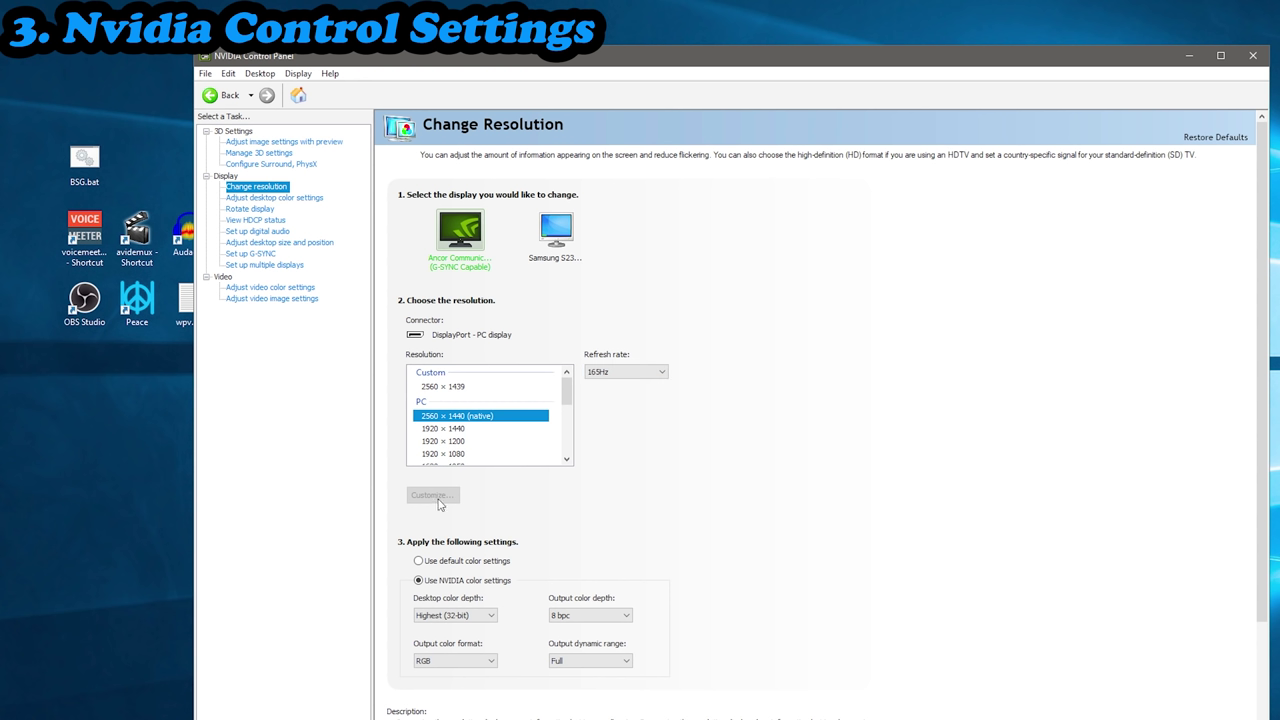
Try selecting the 1920 × 1200 and 1920 × 1440 resolutions, and reload the resolution settings to discard the selection.
left_click(620, 372)
left_click(614, 400)
left_click(462, 440)
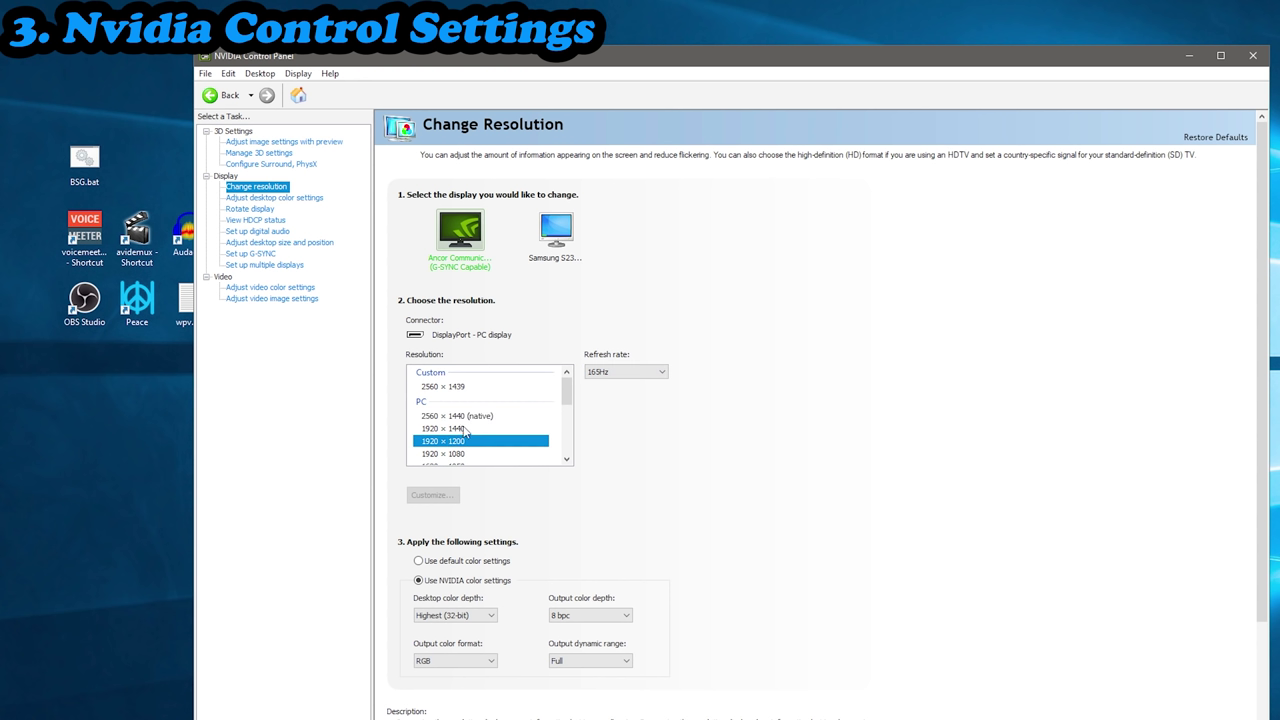
left_click(465, 429)
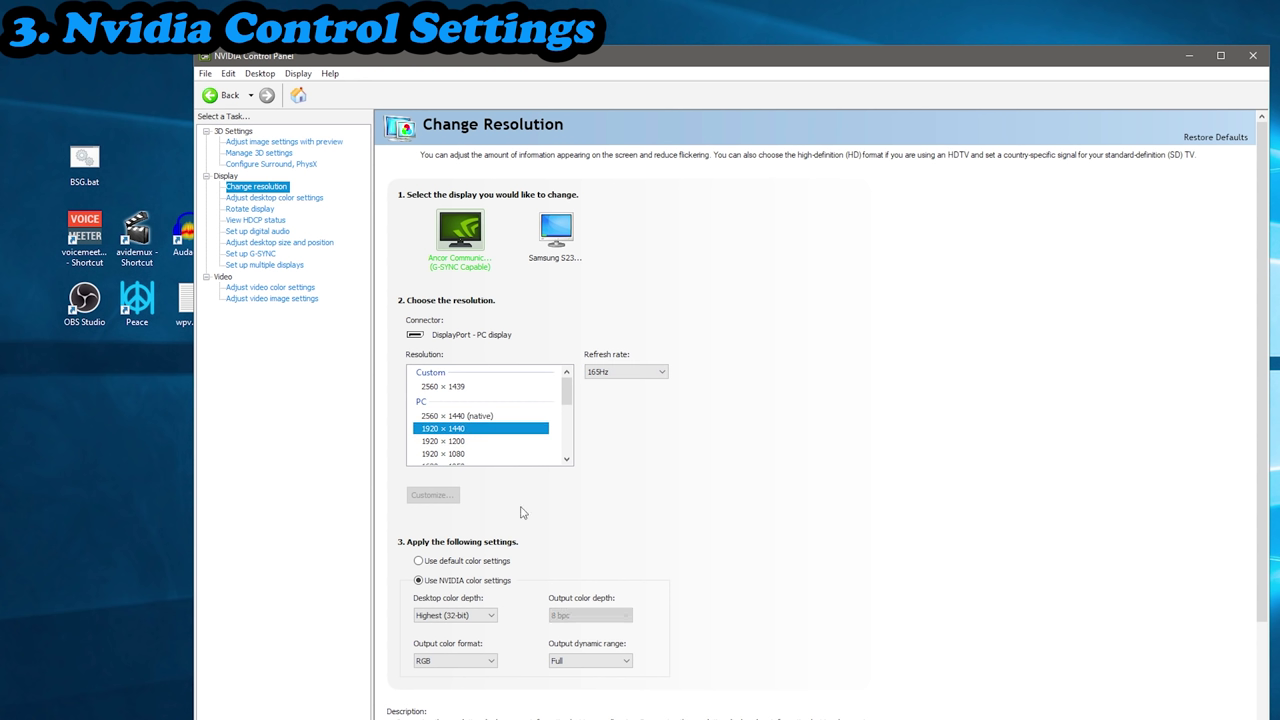
left_click(254, 198)
left_click(256, 187)
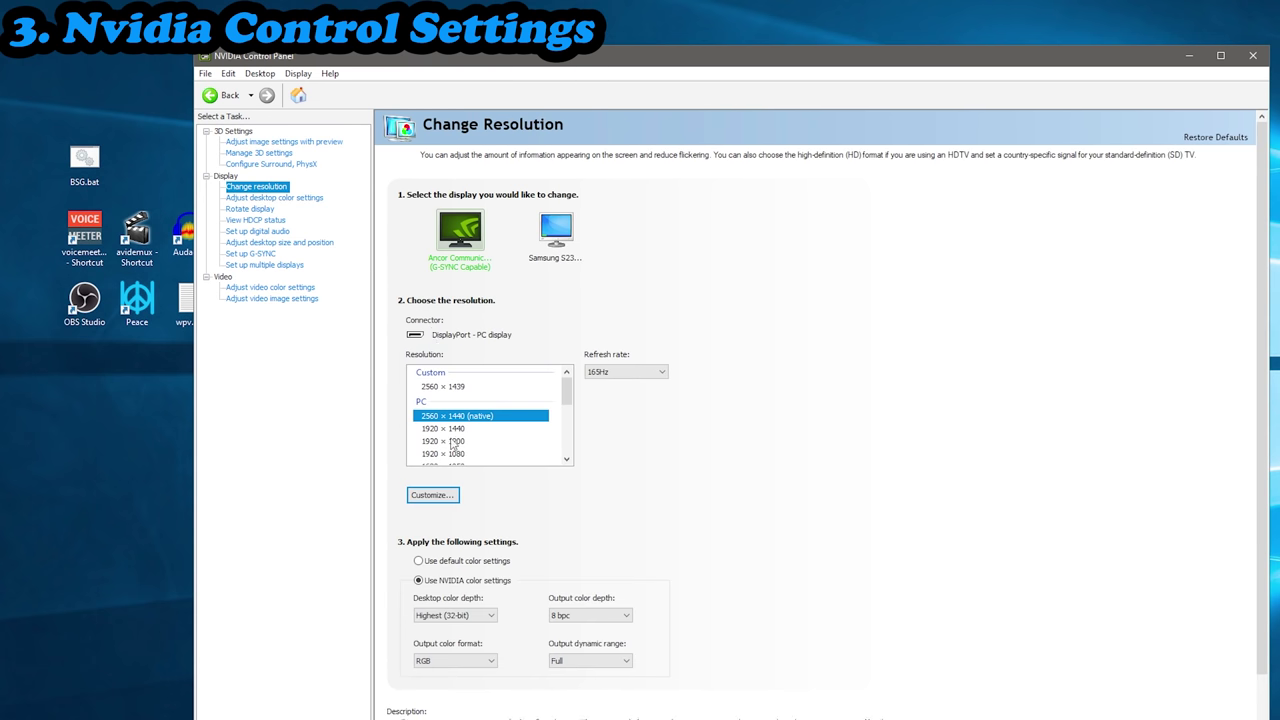
Start creating a custom resolution for the display and set its vertical lines to 1439.
left_click(449, 496)
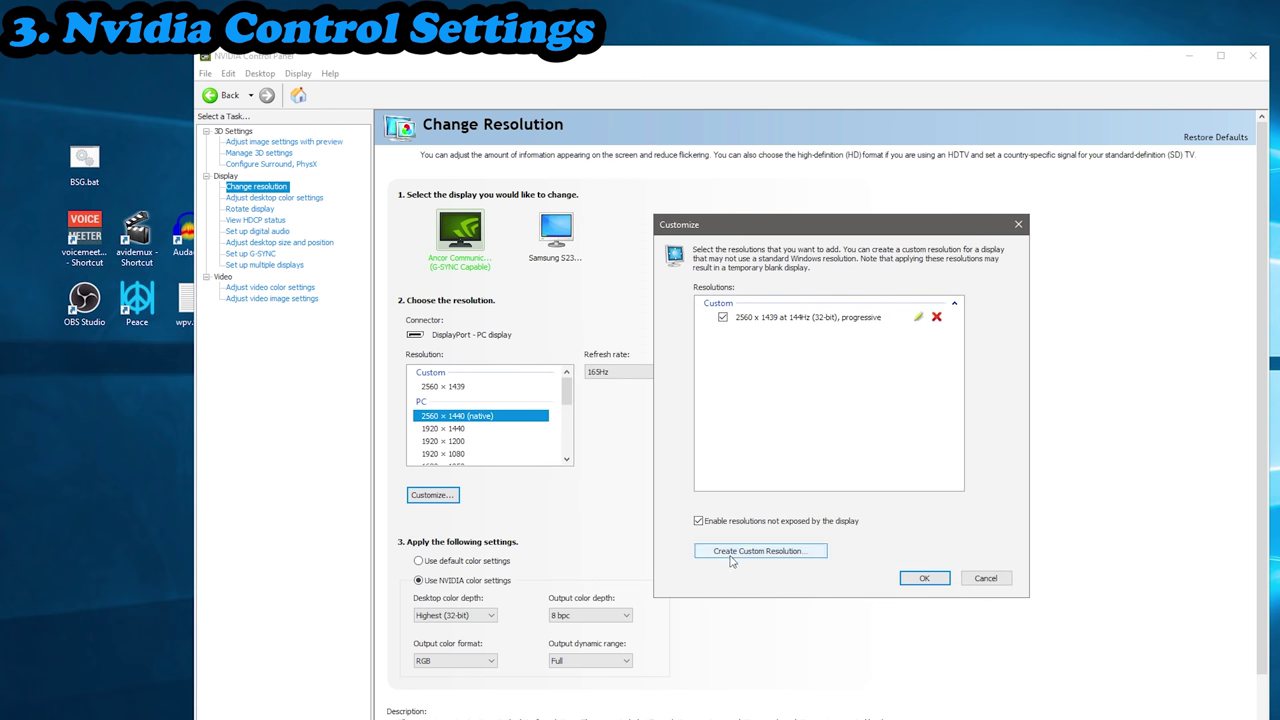
left_click(773, 560)
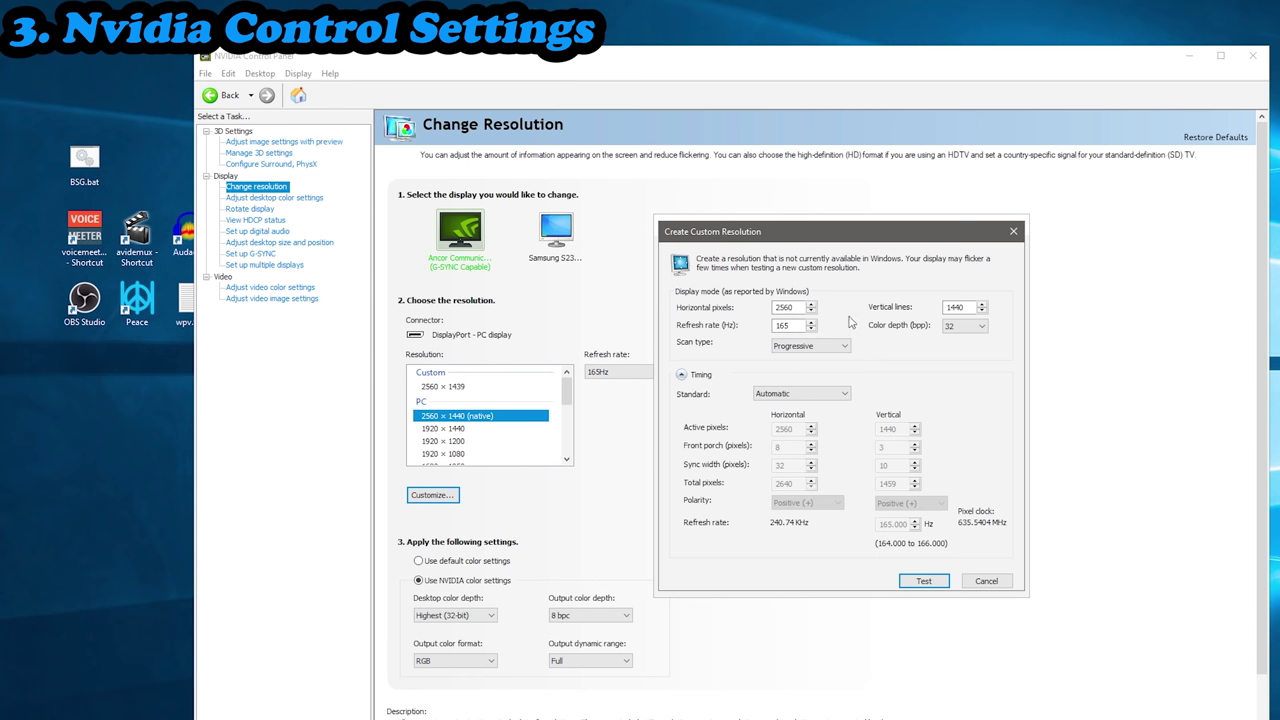
double_click(958, 307)
type("1440")
key("BackSpace")
key("BackSpace")
type("39")
key("BackSpace")
key("BackSpace")
type("079")
key("BackSpace")
key("BackSpace")
key("BackSpace")
type("439")
Set the custom resolution's refresh rate to 144 Hz, and leave the customization without creating it.
left_click_drag(808, 326, 716, 334)
type("144")
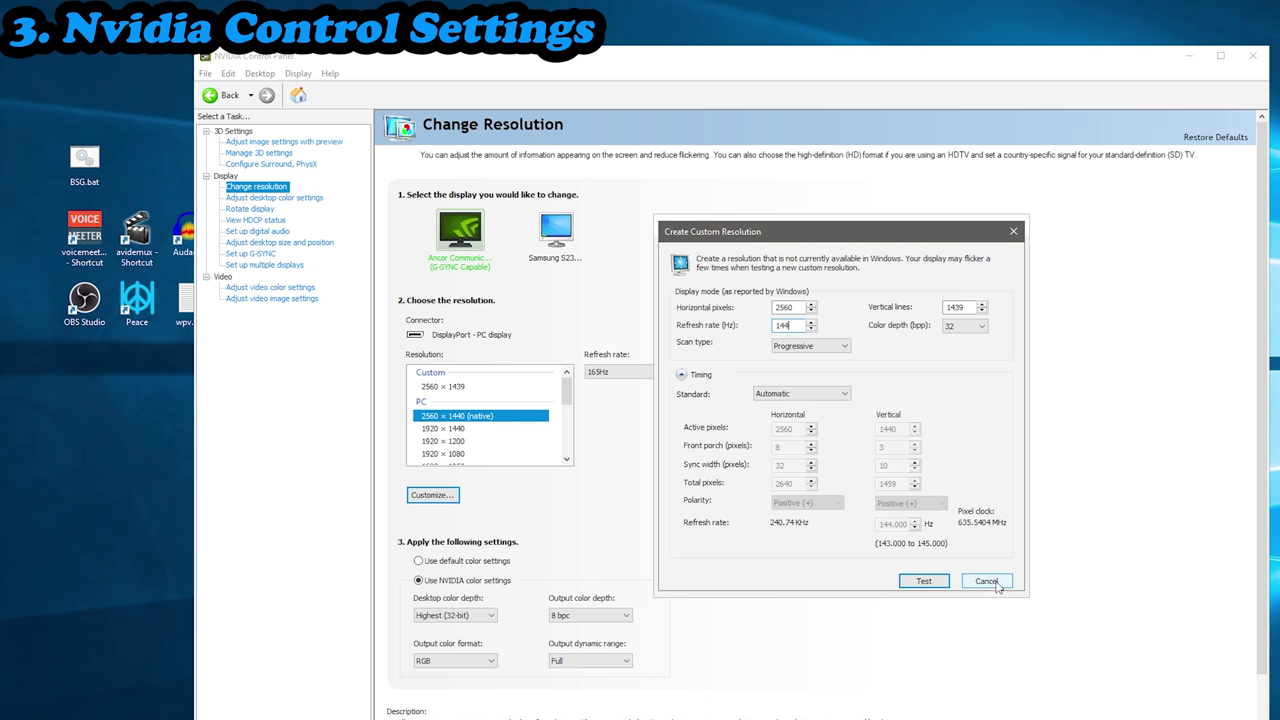
left_click(988, 582)
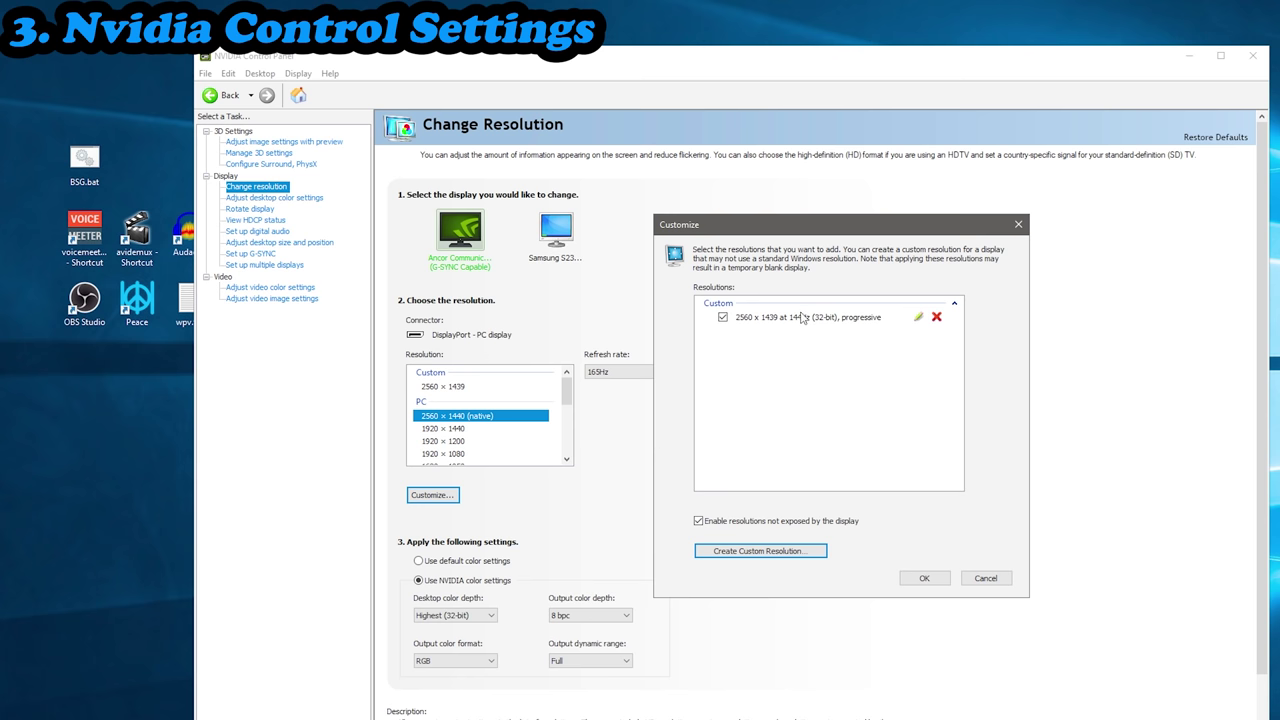
left_click(924, 578)
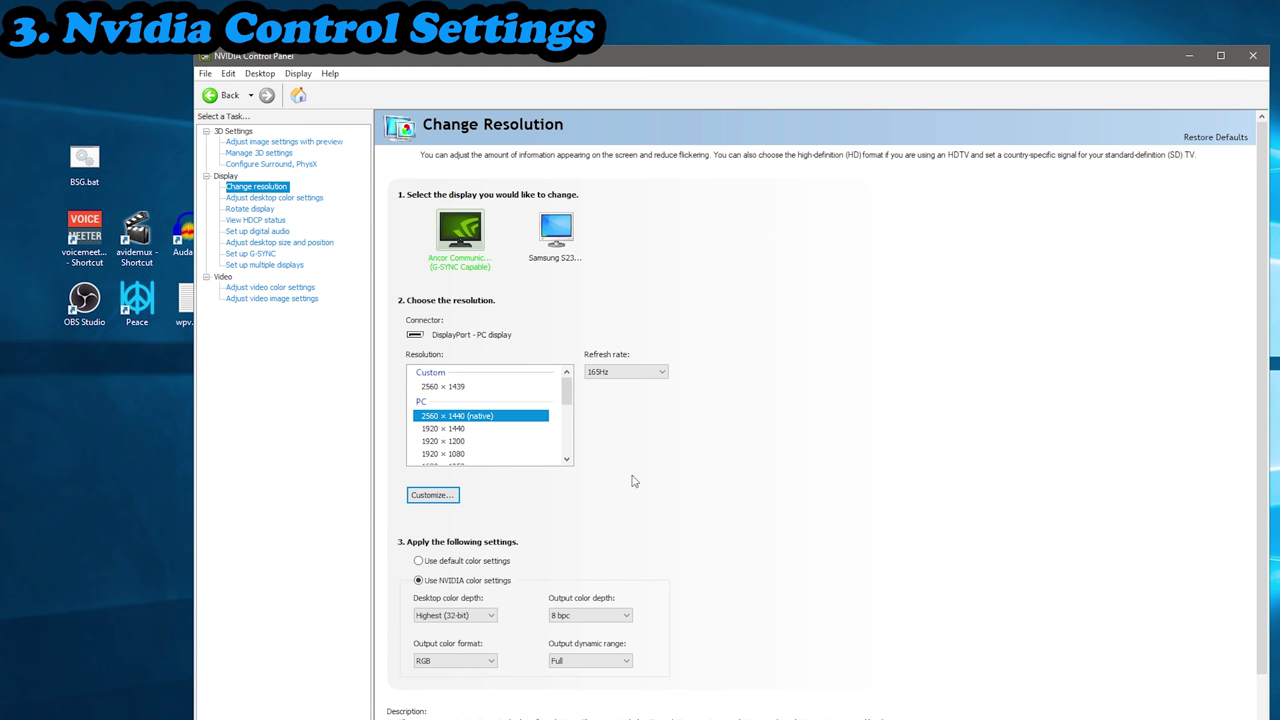
Check the refresh rate choices of the custom 2560 × 1439 resolution again, and those of the native 2560 × 1440 resolution.
left_click(466, 389)
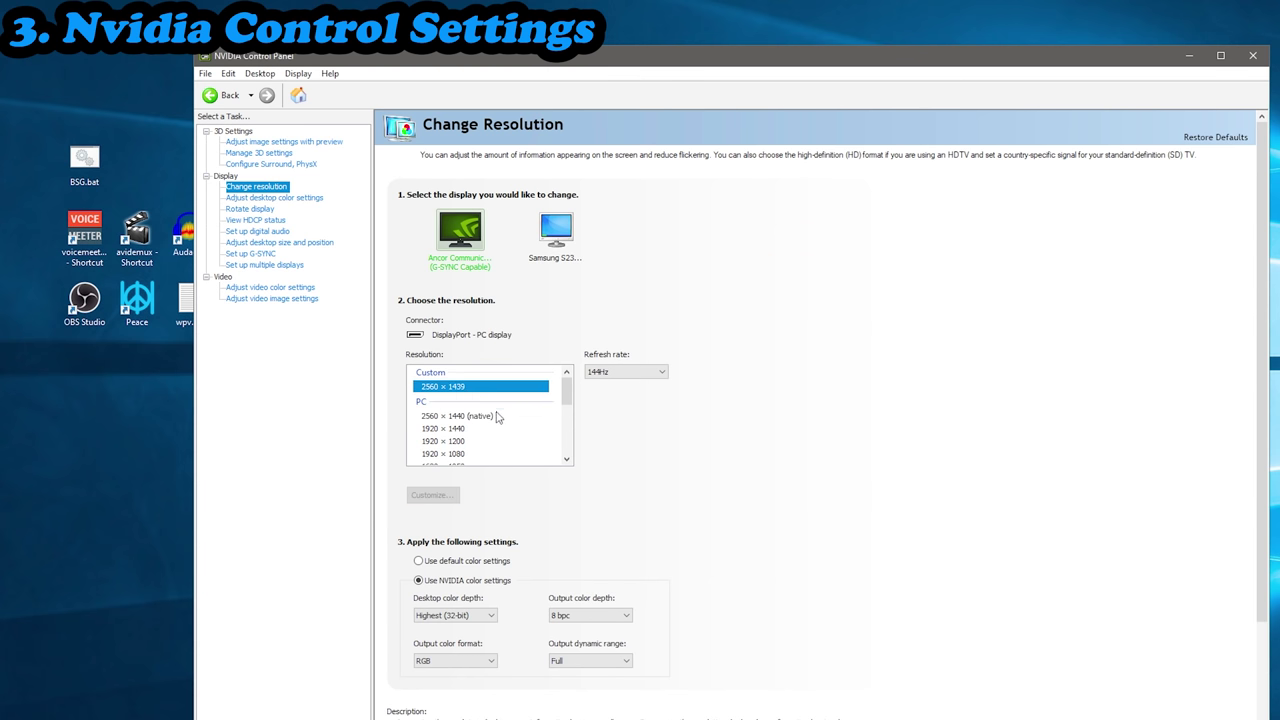
left_click(629, 378)
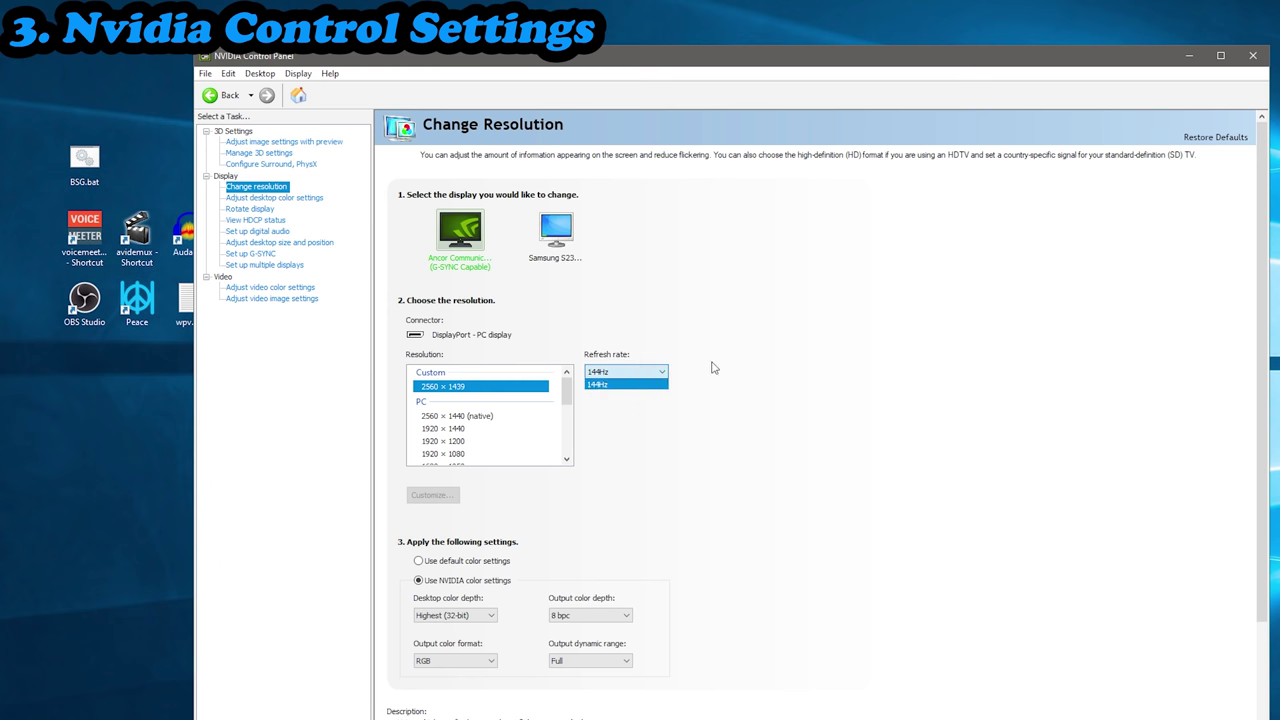
left_click(640, 384)
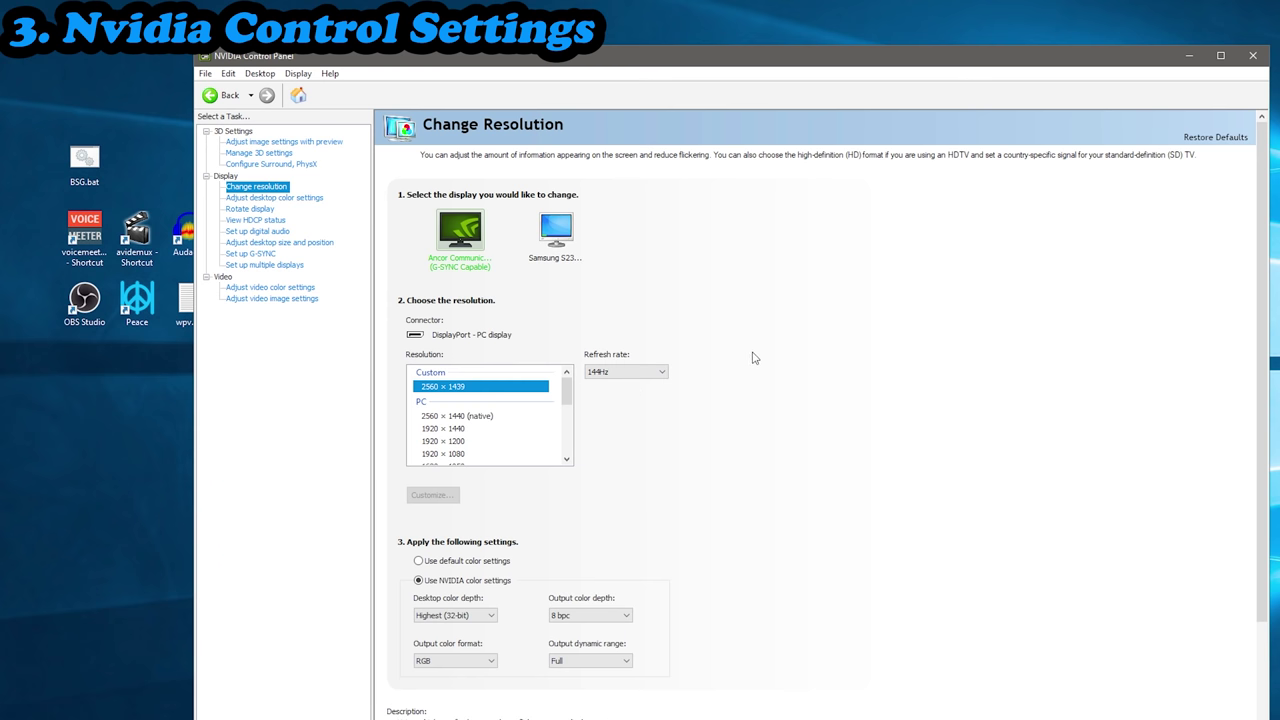
left_click(466, 416)
left_click(625, 372)
left_click(605, 382)
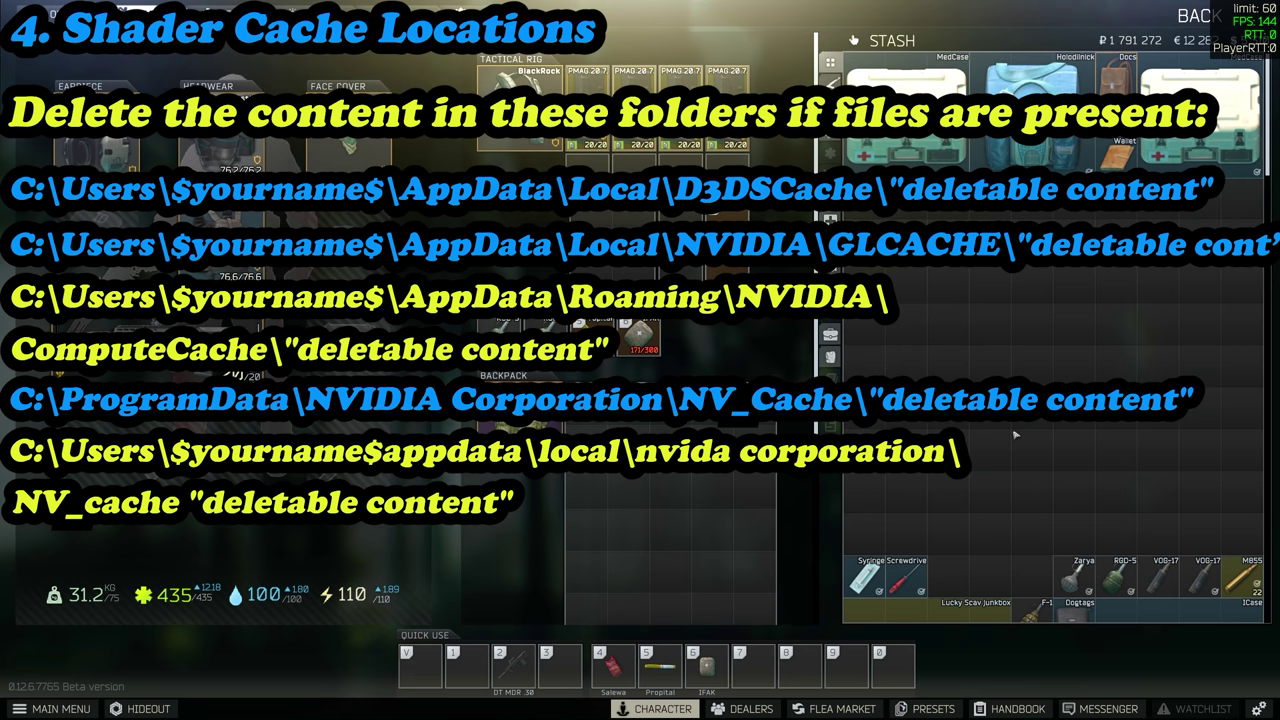
Switch to Escape From Tarkov, examine the screen resolution choices in its graphics settings, and leave the settings without changes.
left_click(1259, 708)
left_click(496, 78)
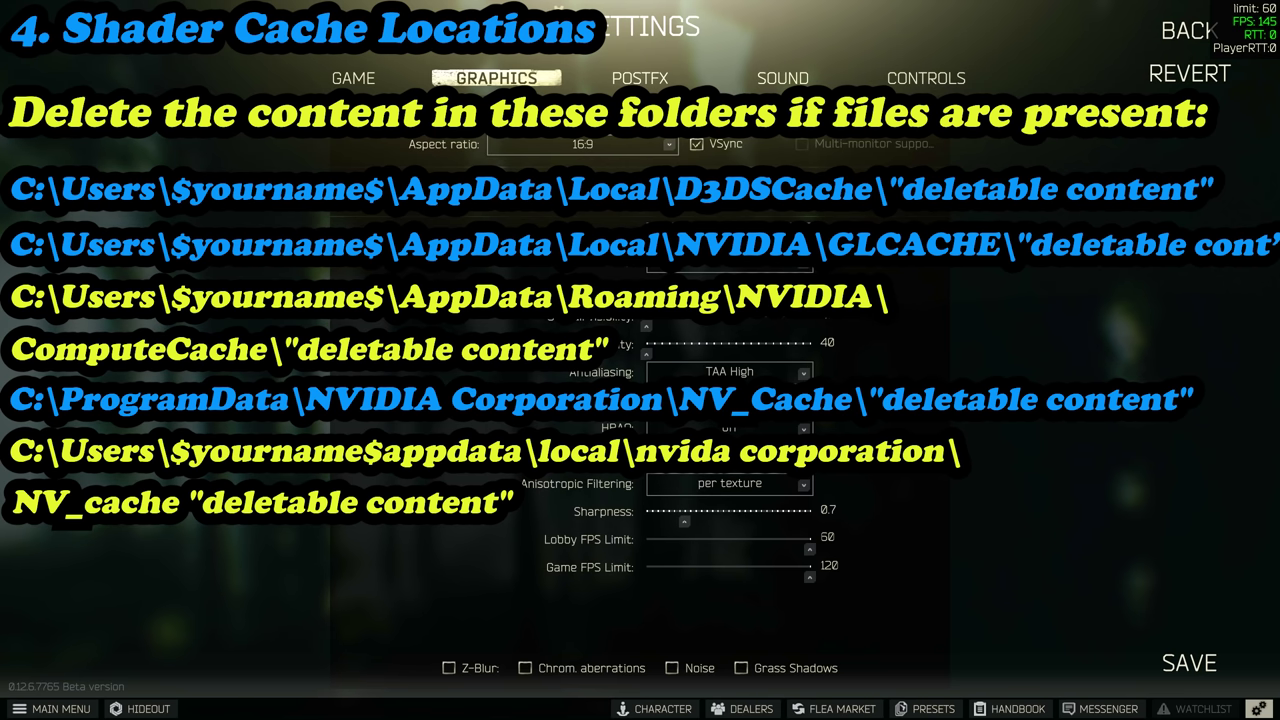
left_click(602, 118)
left_click(670, 119)
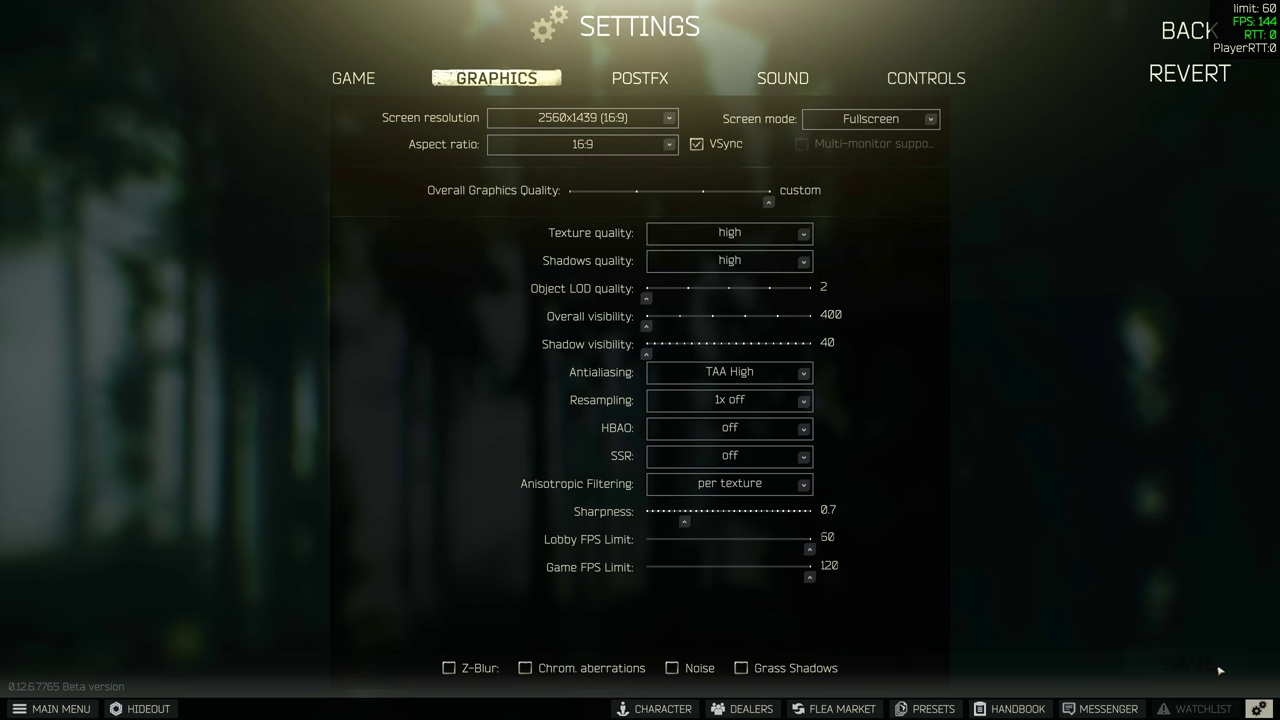
key("Escape")
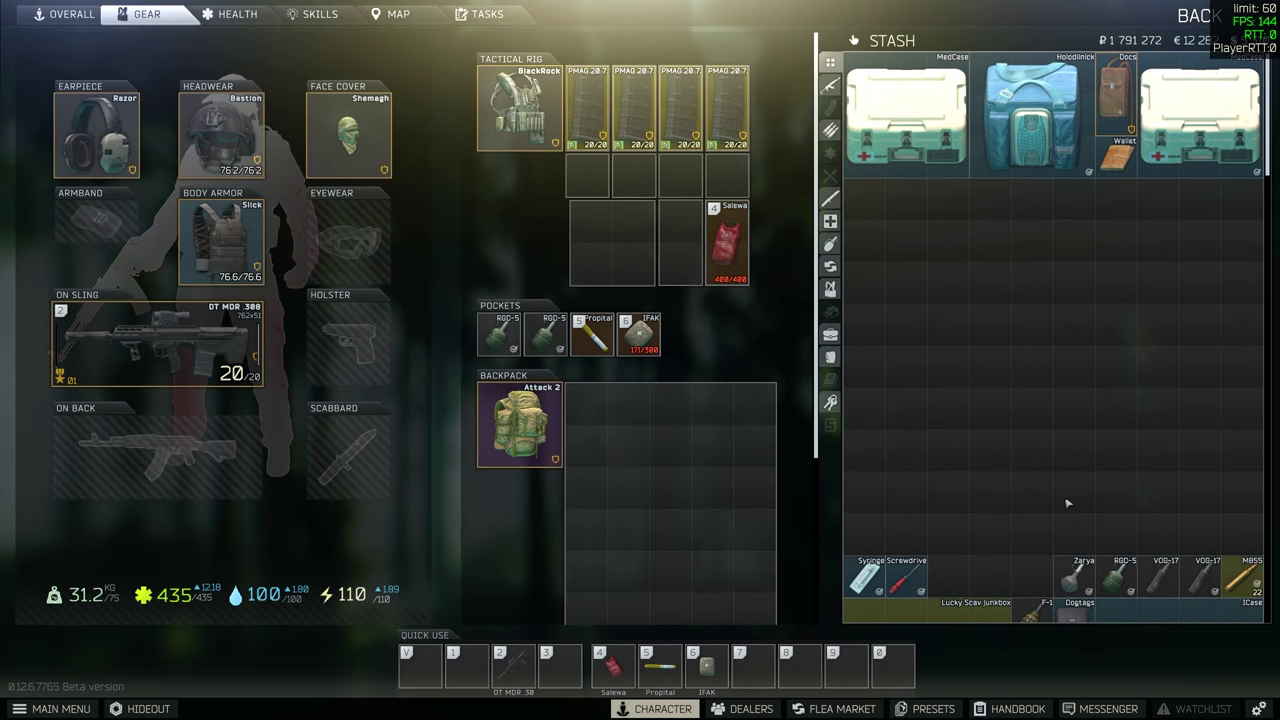